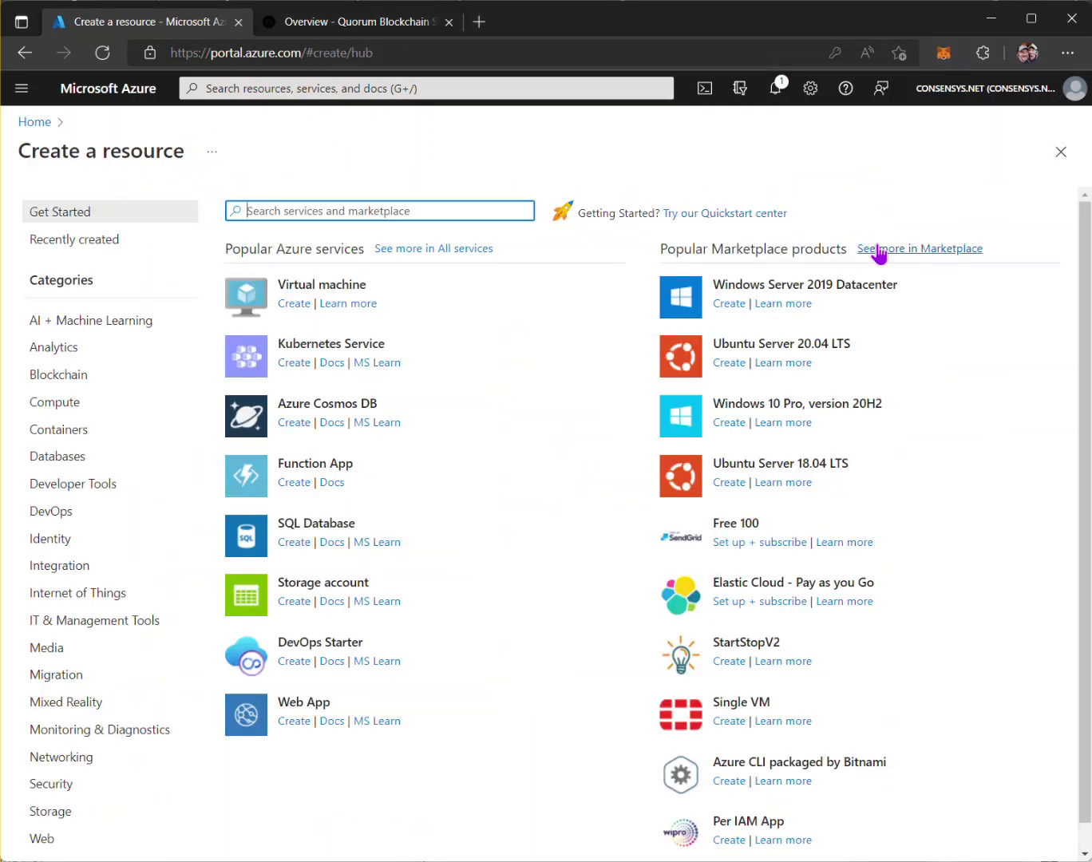
Find Quorum Blockchain Service (preview) among the Marketplace's private products and start creating it.
click(888, 248)
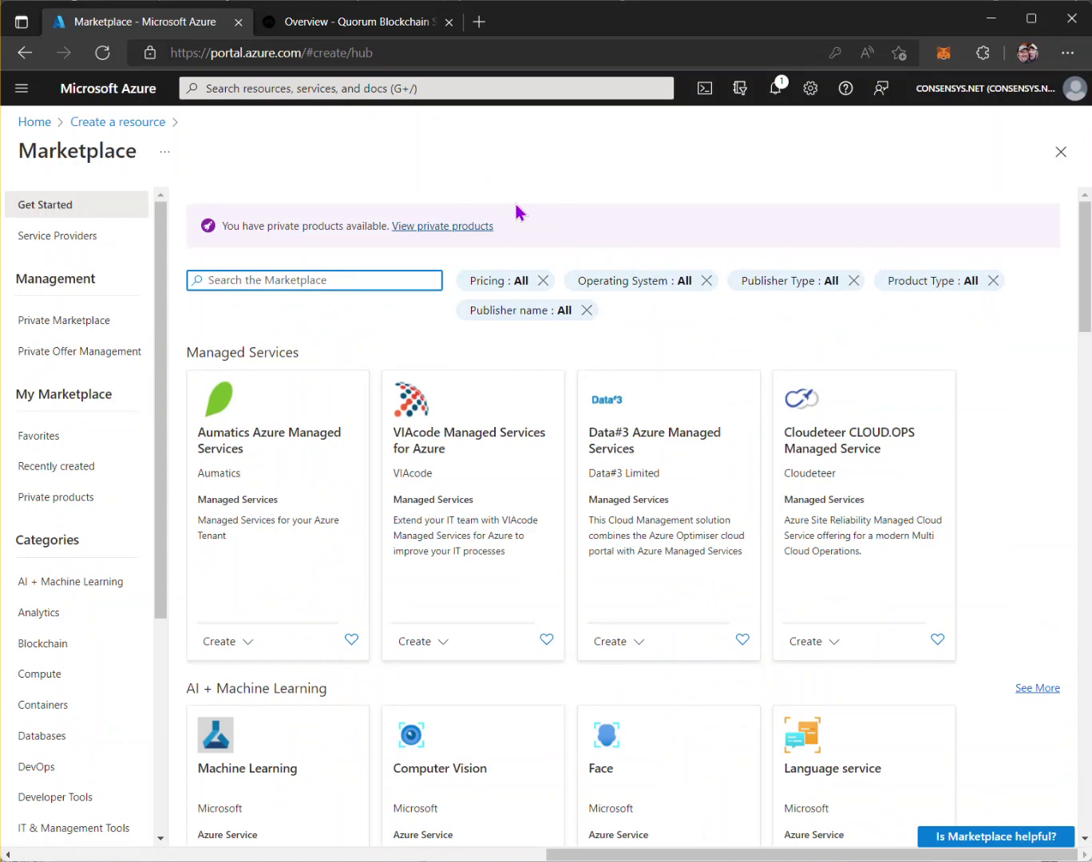
click(446, 229)
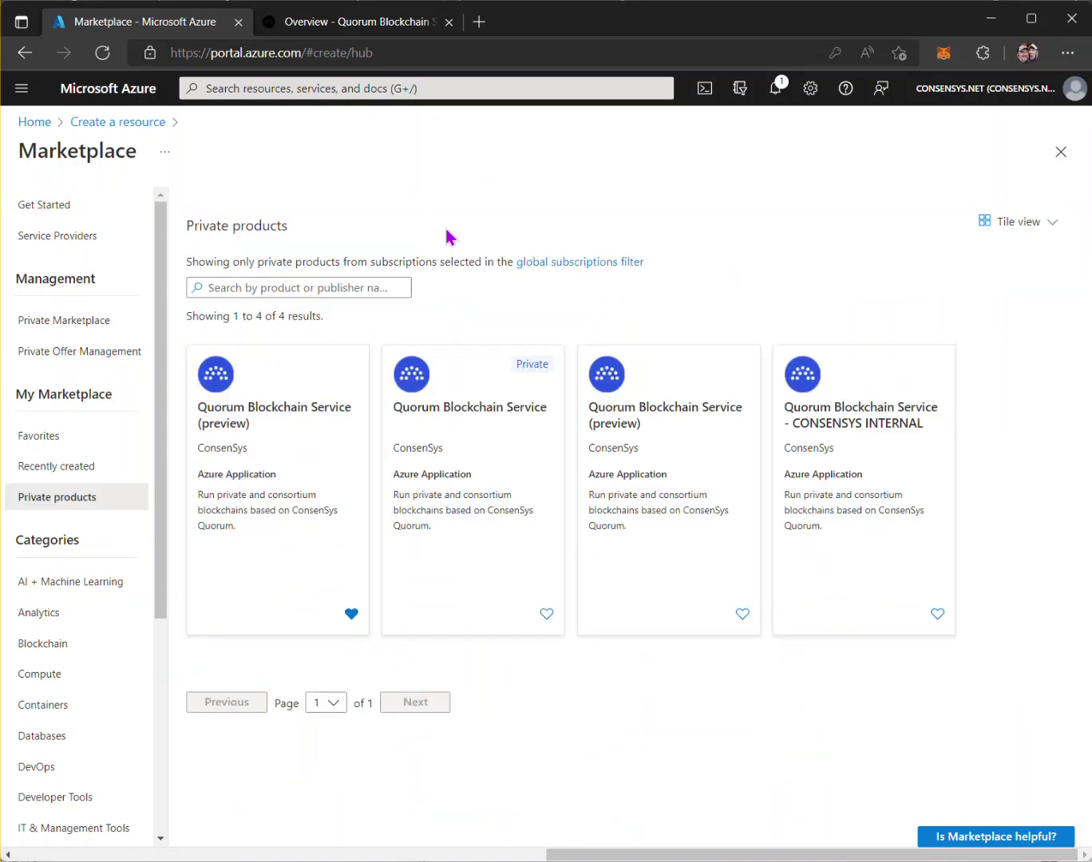
click(281, 447)
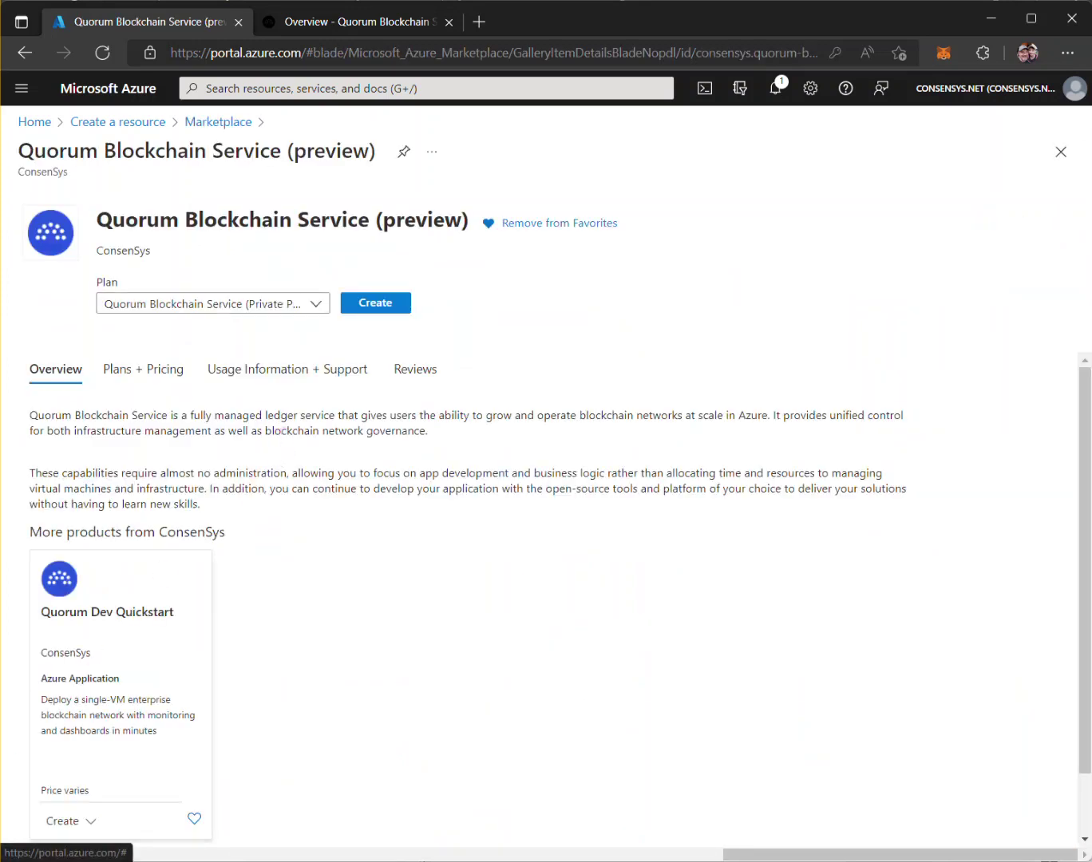
click(375, 302)
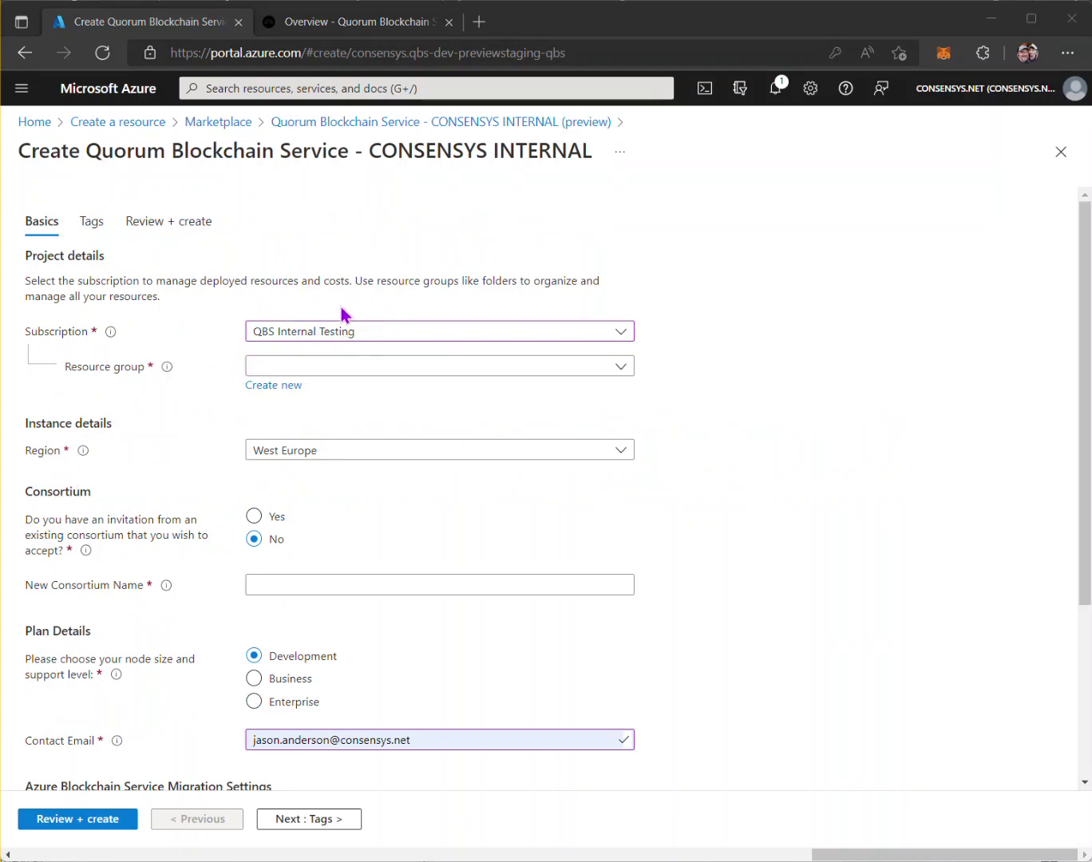
Create a new resource group named qbs-rg for the service and set the region to West US 2.
click(275, 386)
text(qba)
text(s-rg)
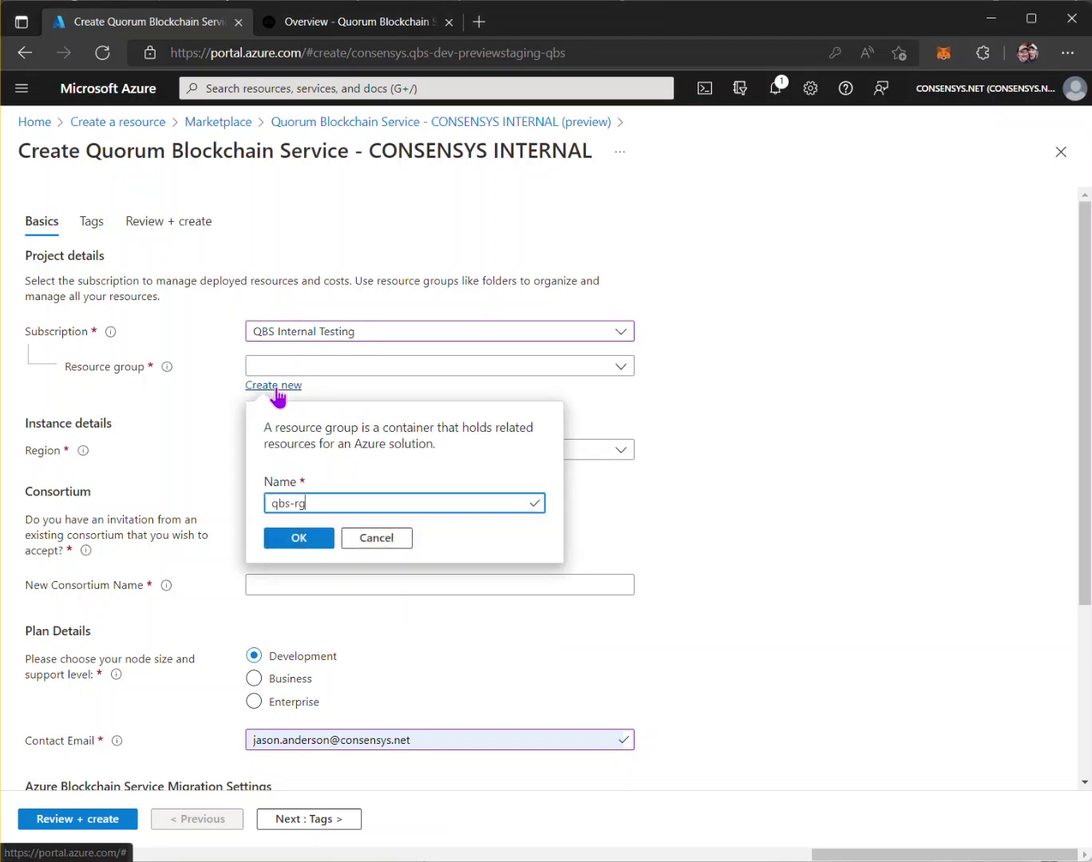
click(293, 543)
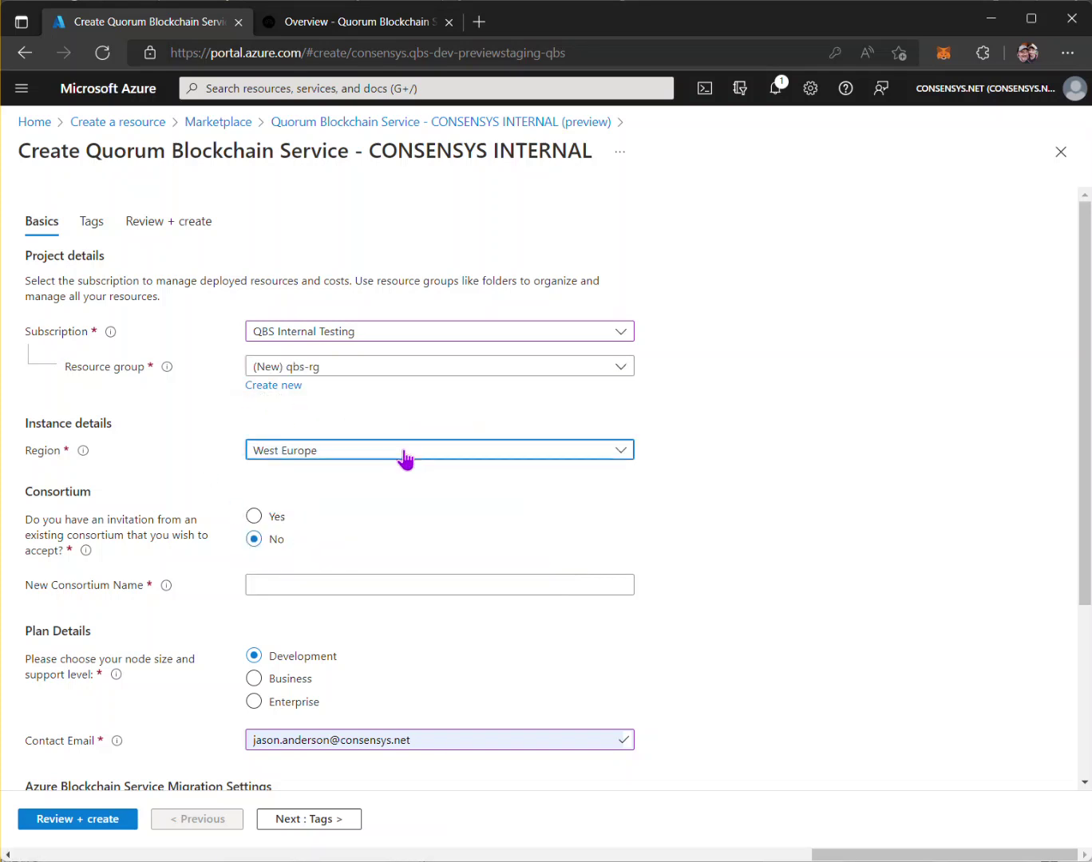
click(404, 456)
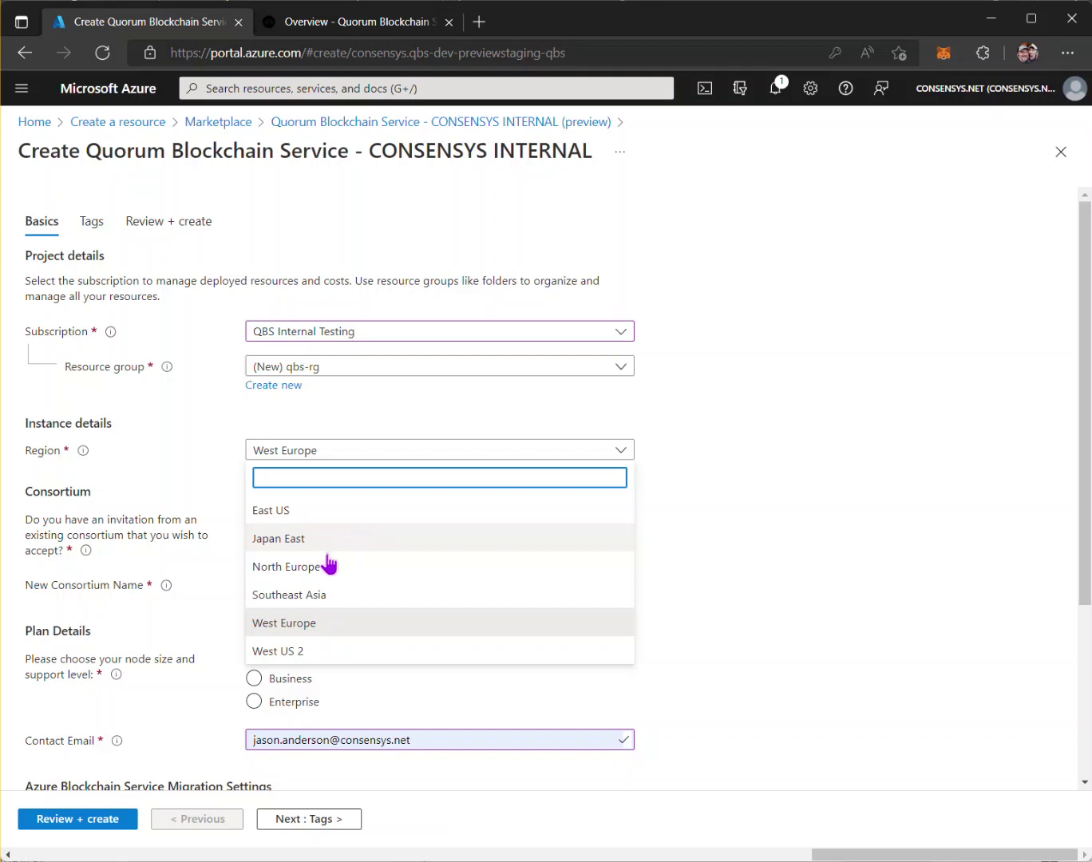
click(276, 653)
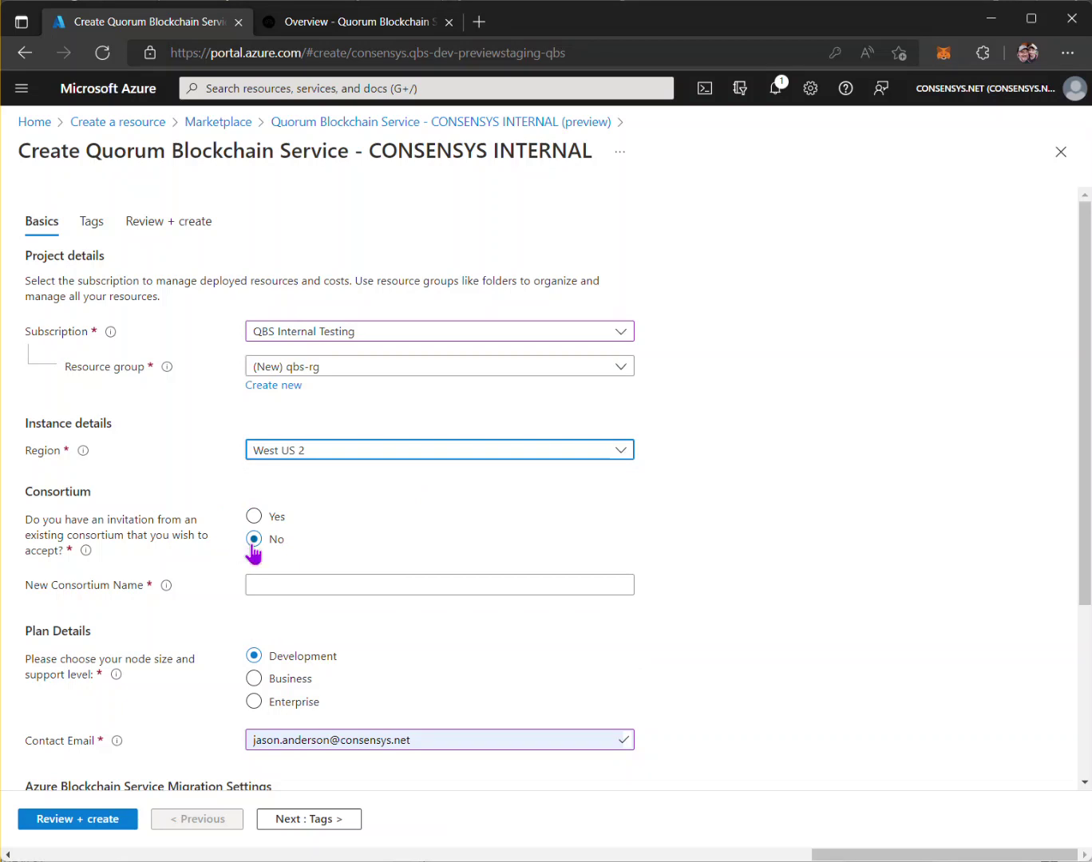
Name the new consortium SupplyChain.
click(270, 586)
click(270, 586)
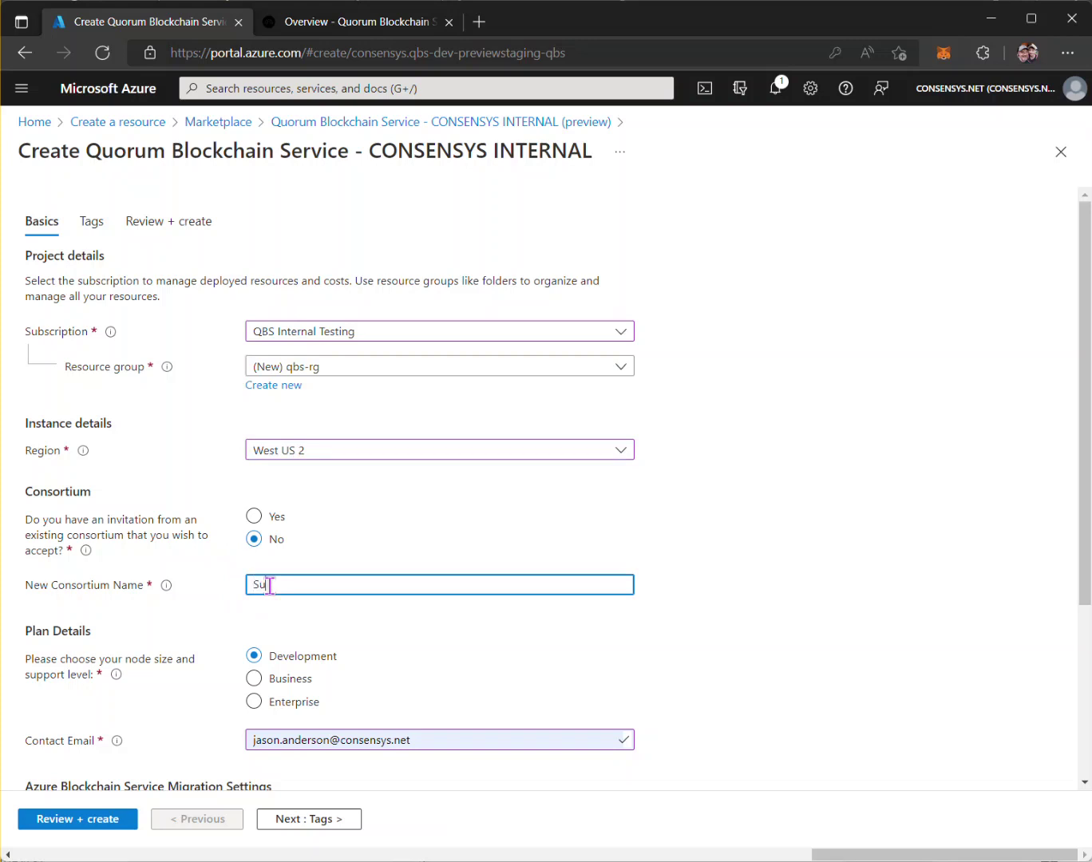
text(SupplyChain)
click(255, 517)
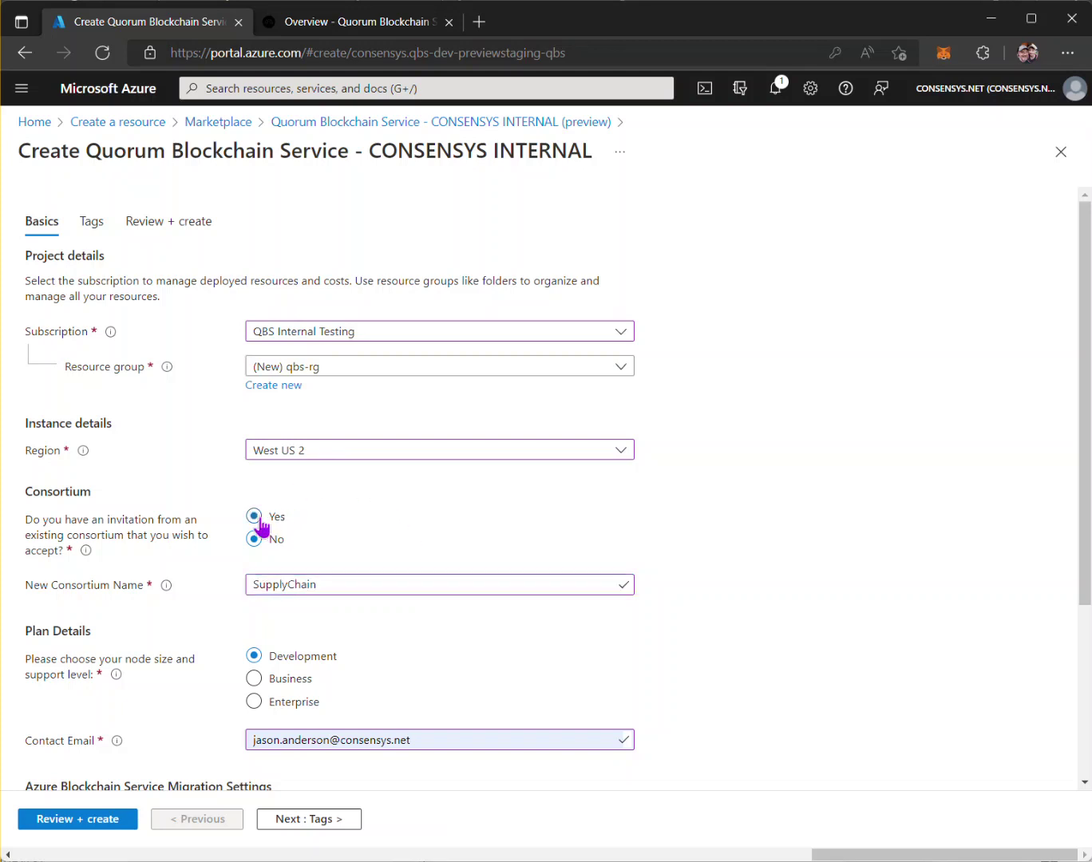
click(268, 584)
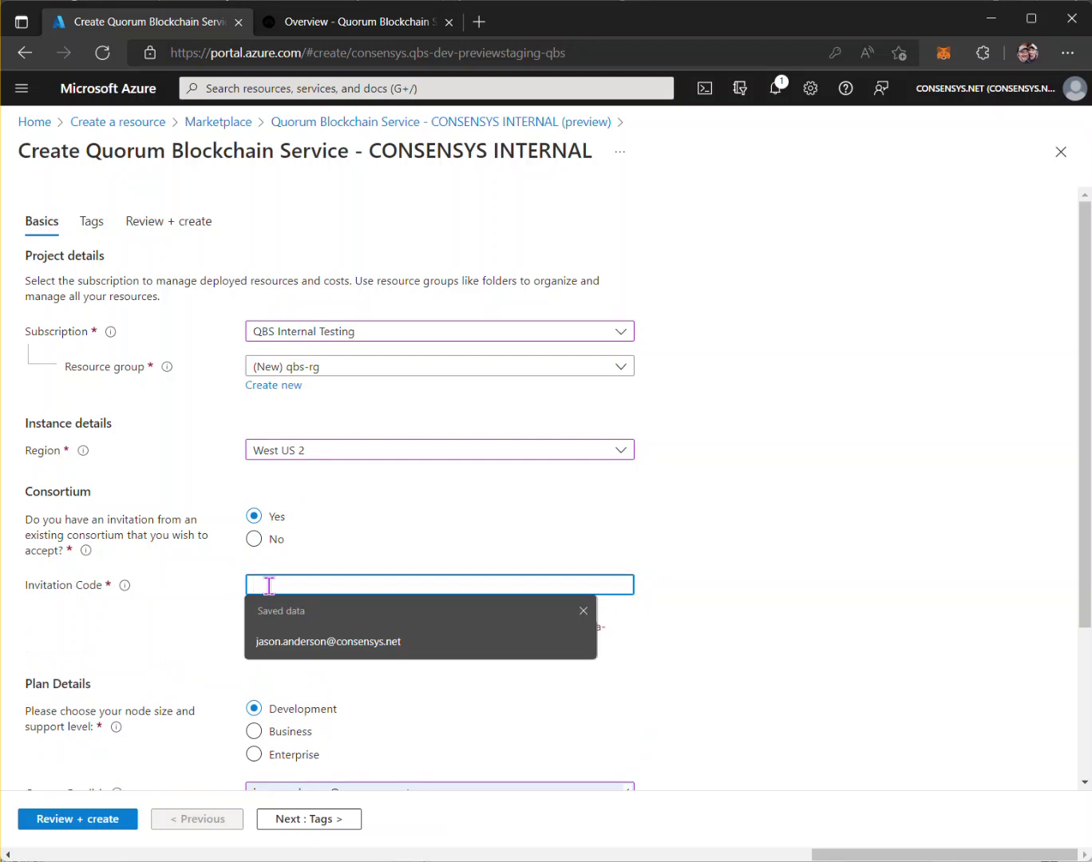
click(321, 570)
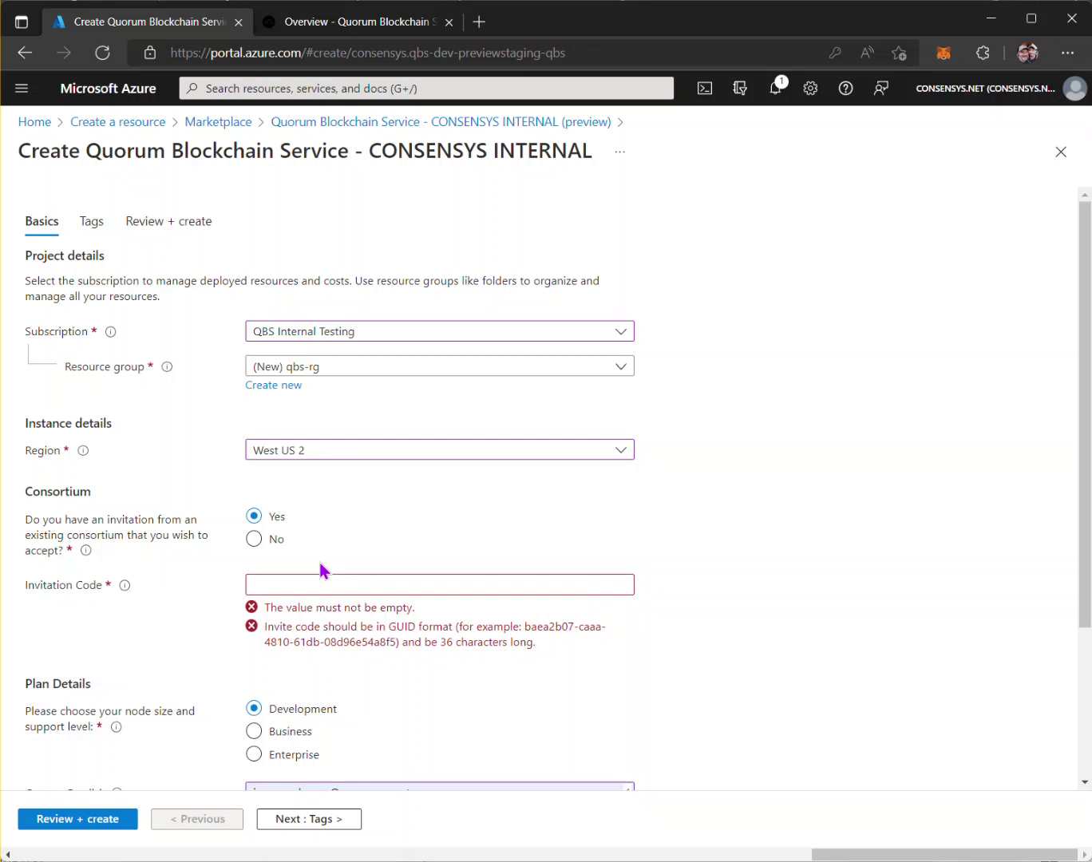
click(257, 541)
Select the Business plan and check the tier prices in the Quorum Blockchain Service documentation.
click(311, 683)
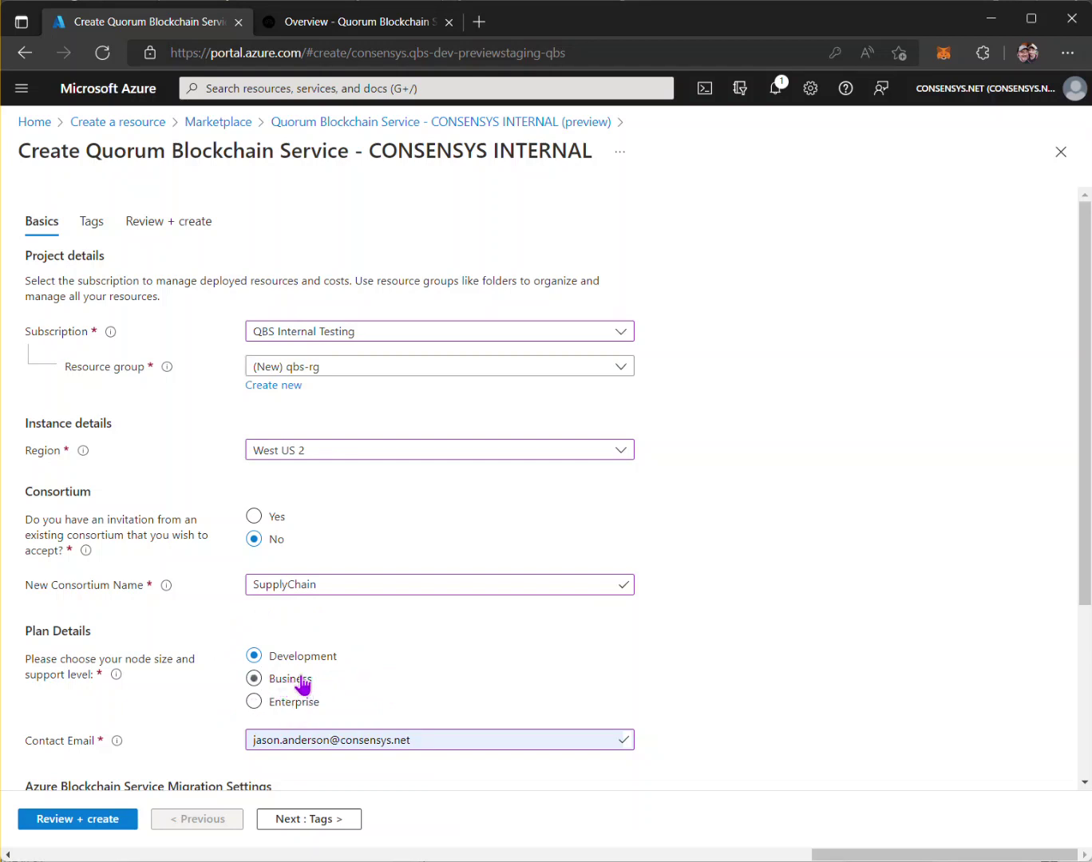
click(352, 34)
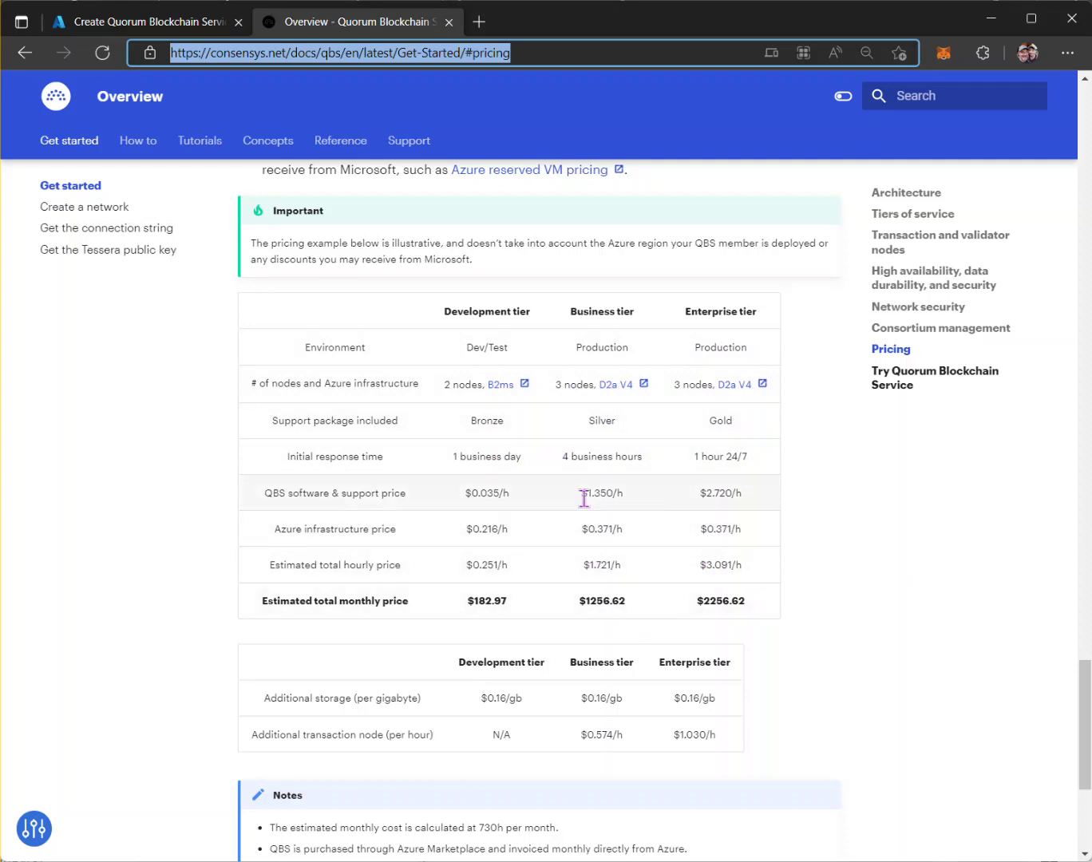
click(144, 24)
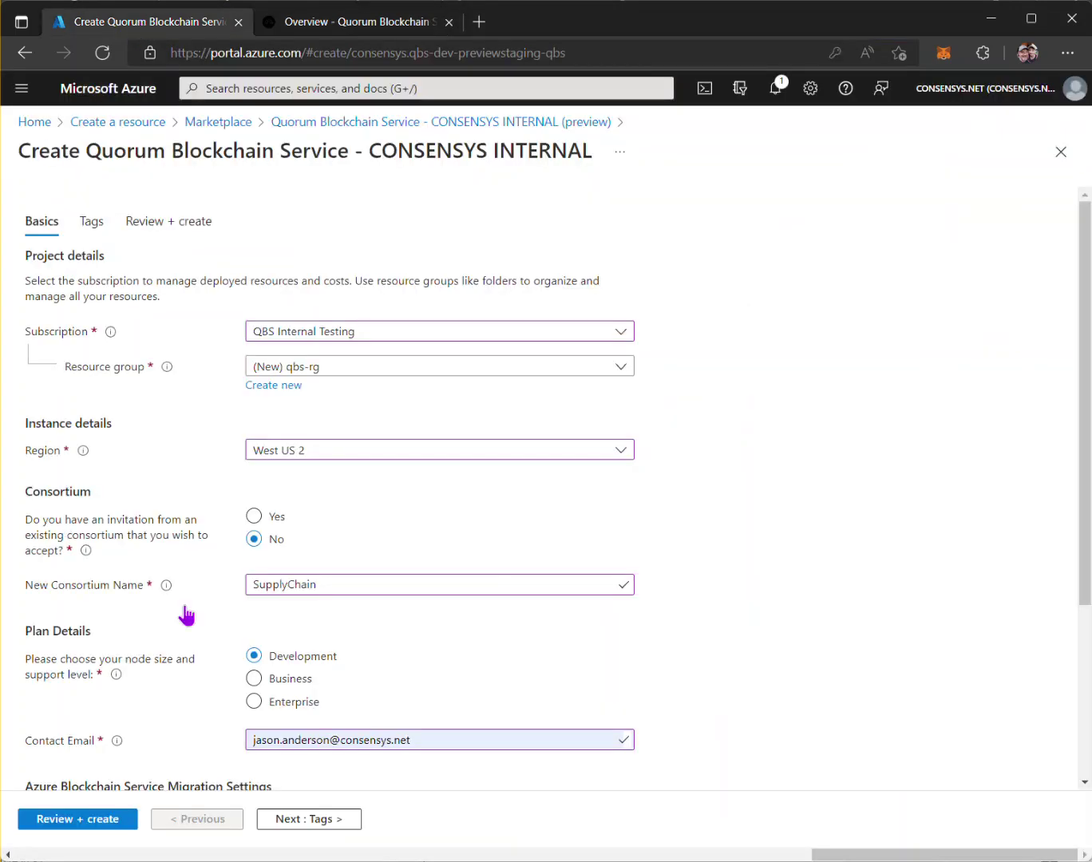
Name the managed application MyCompany.
scroll(504, 658, down, 2)
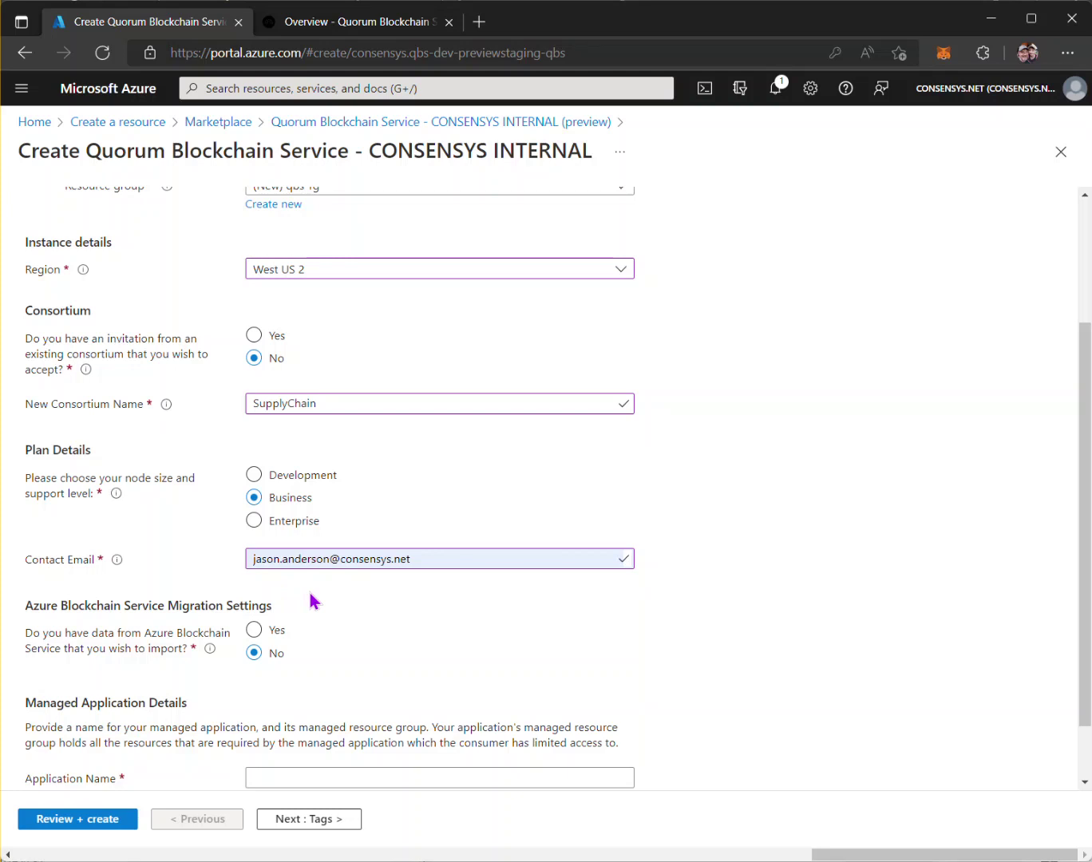
scroll(327, 607, down, 2)
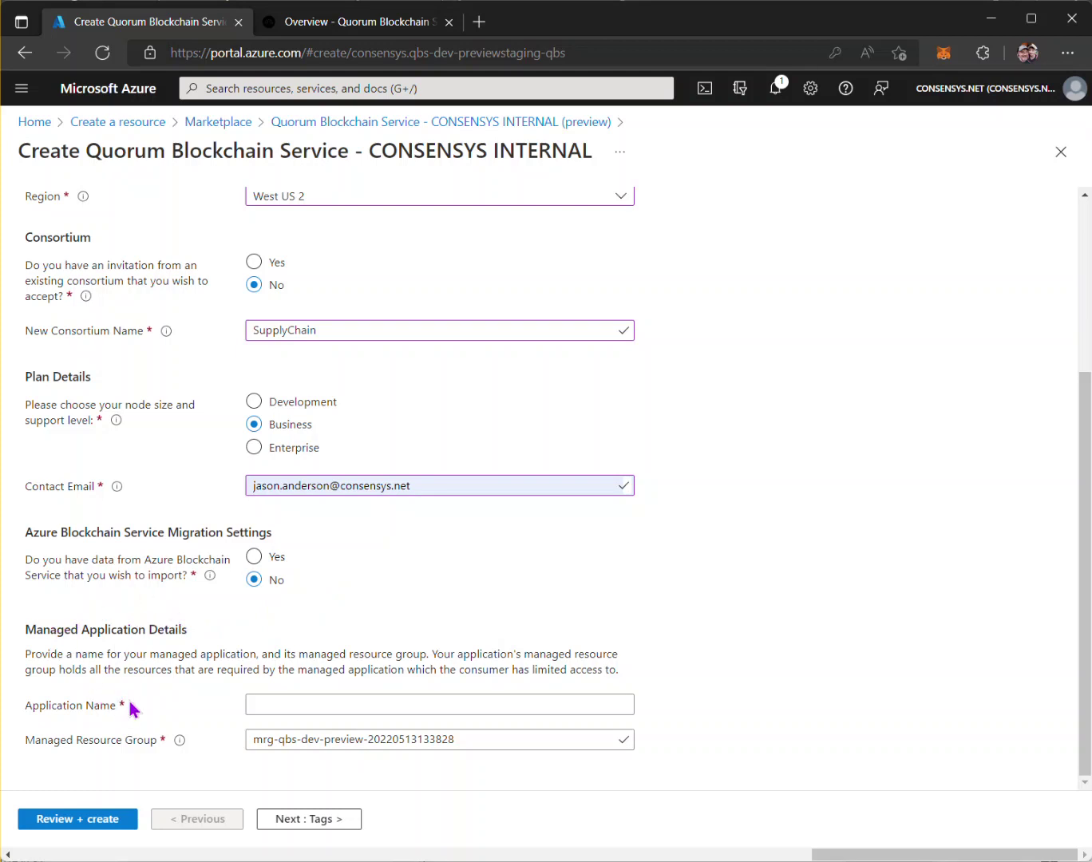
click(308, 703)
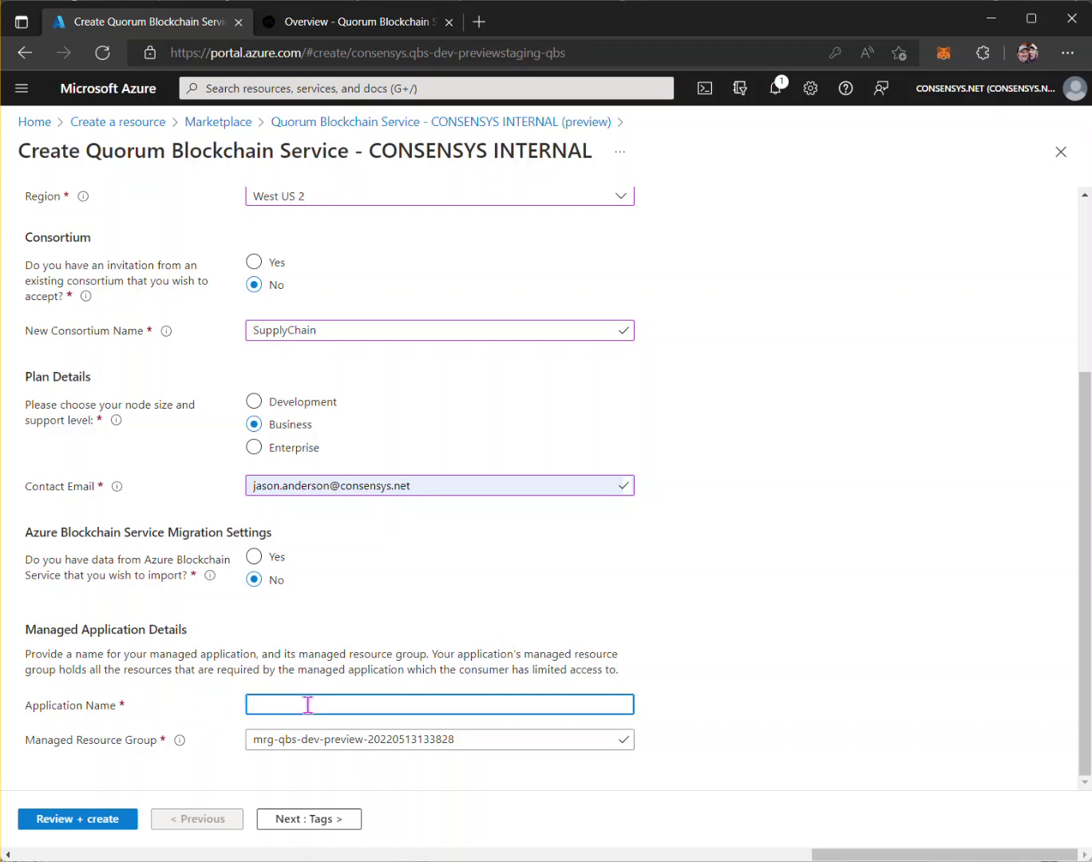
text(MyCompany)
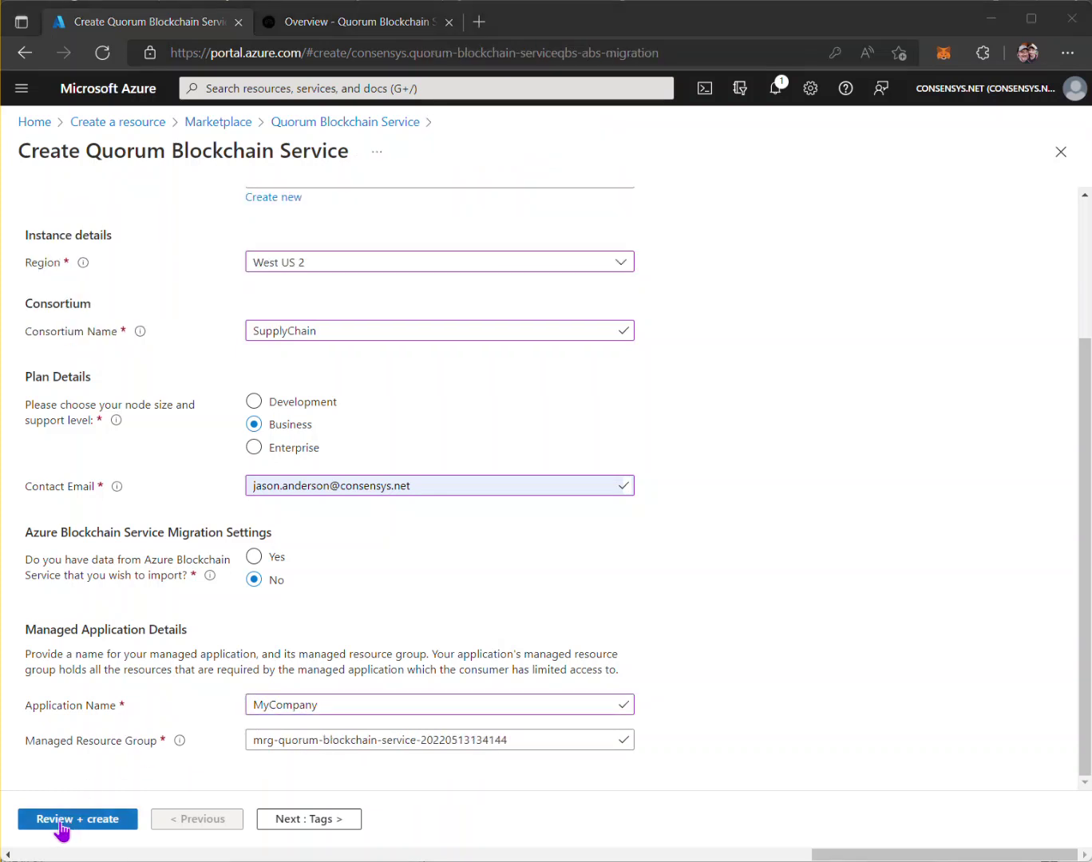
Run the final review, agree to the co-admin access terms and conditions, and create the service.
click(60, 822)
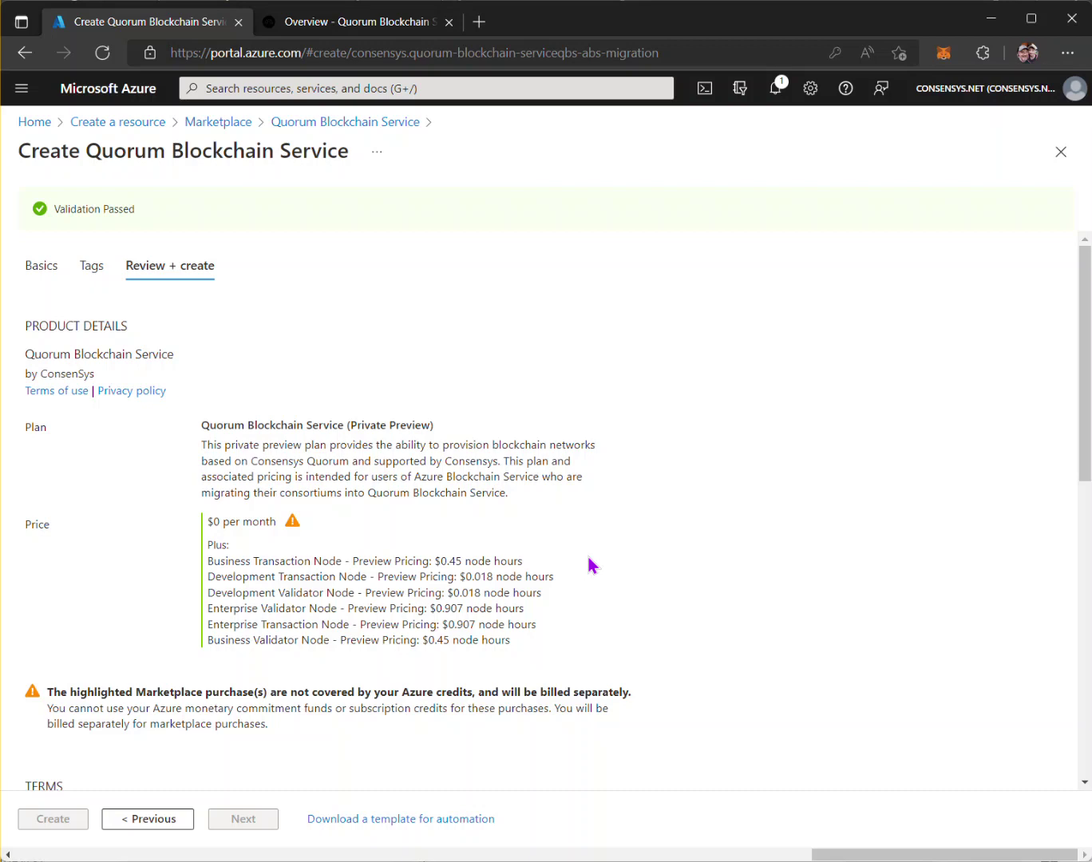
scroll(574, 518, down, 5)
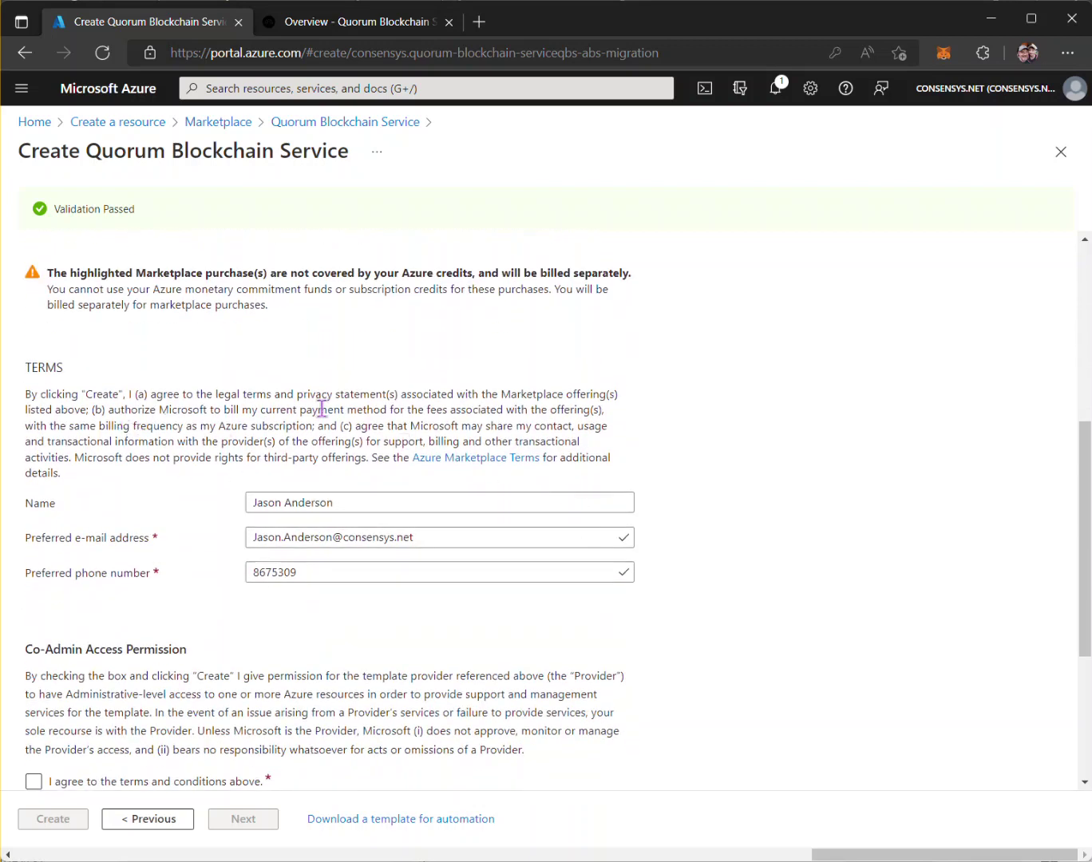
scroll(176, 531, down, 3)
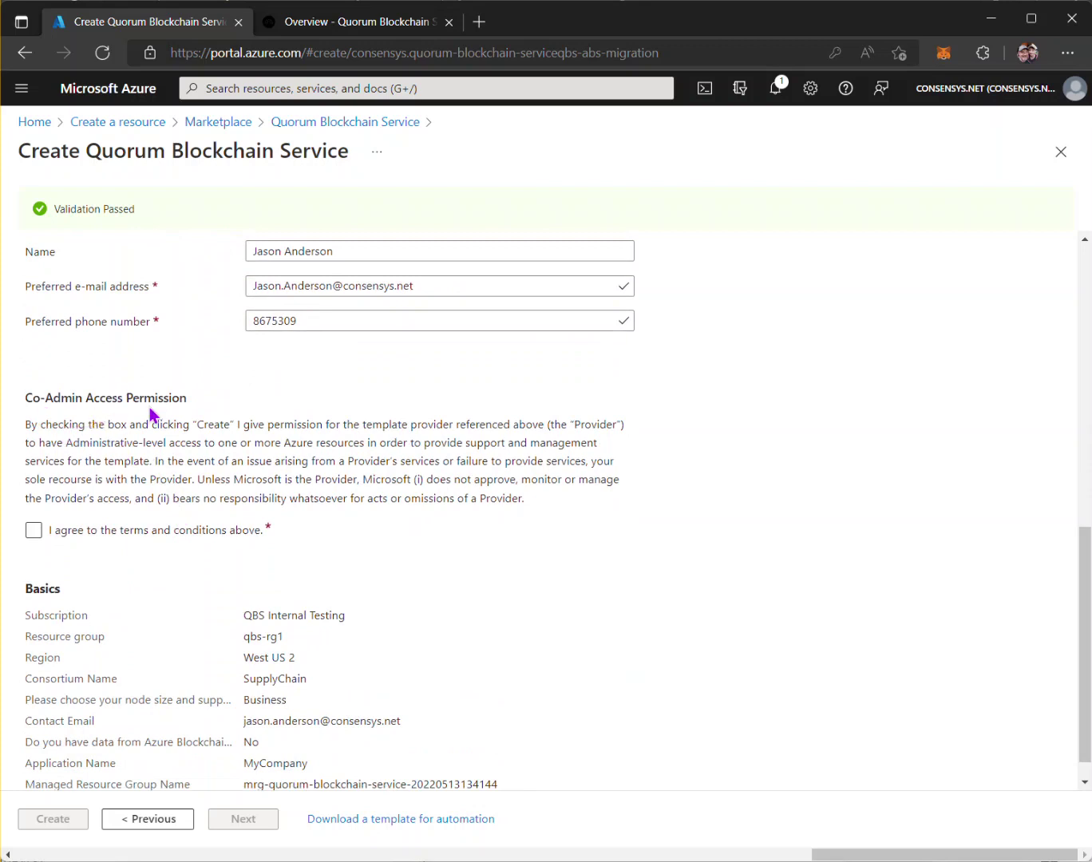
click(31, 535)
click(32, 535)
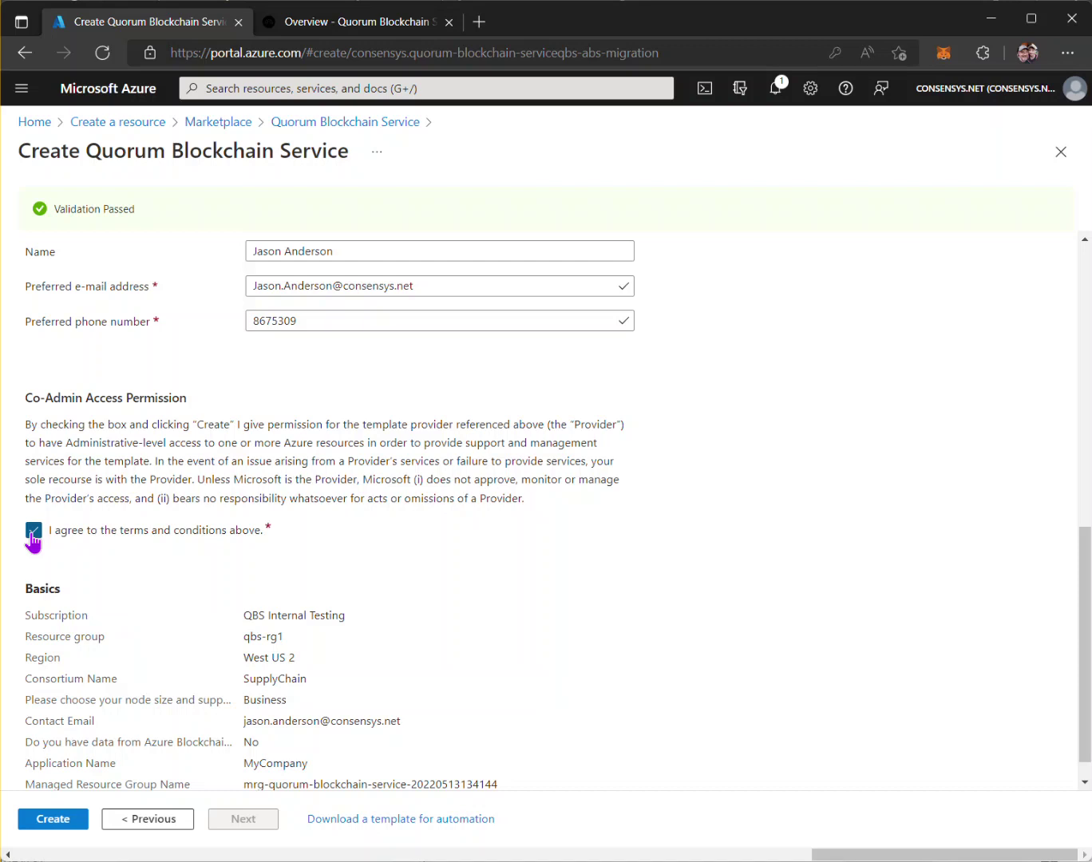
scroll(129, 547, down, 1)
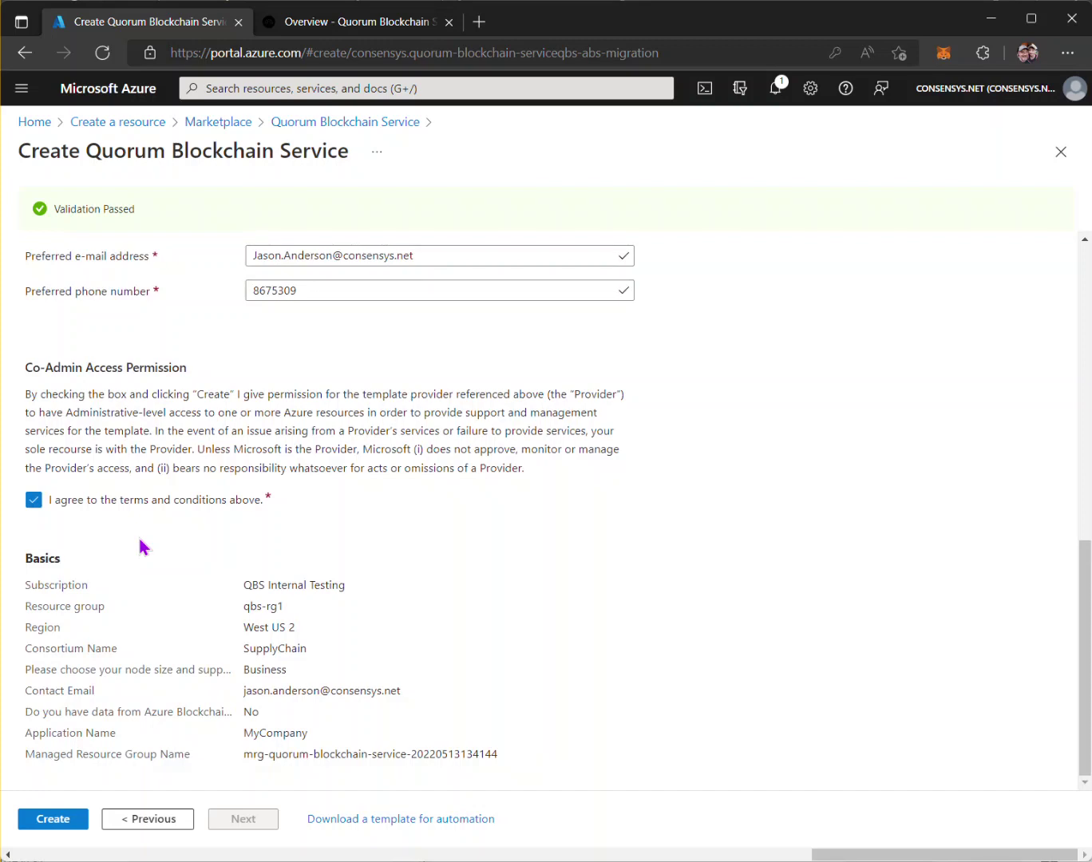
click(49, 822)
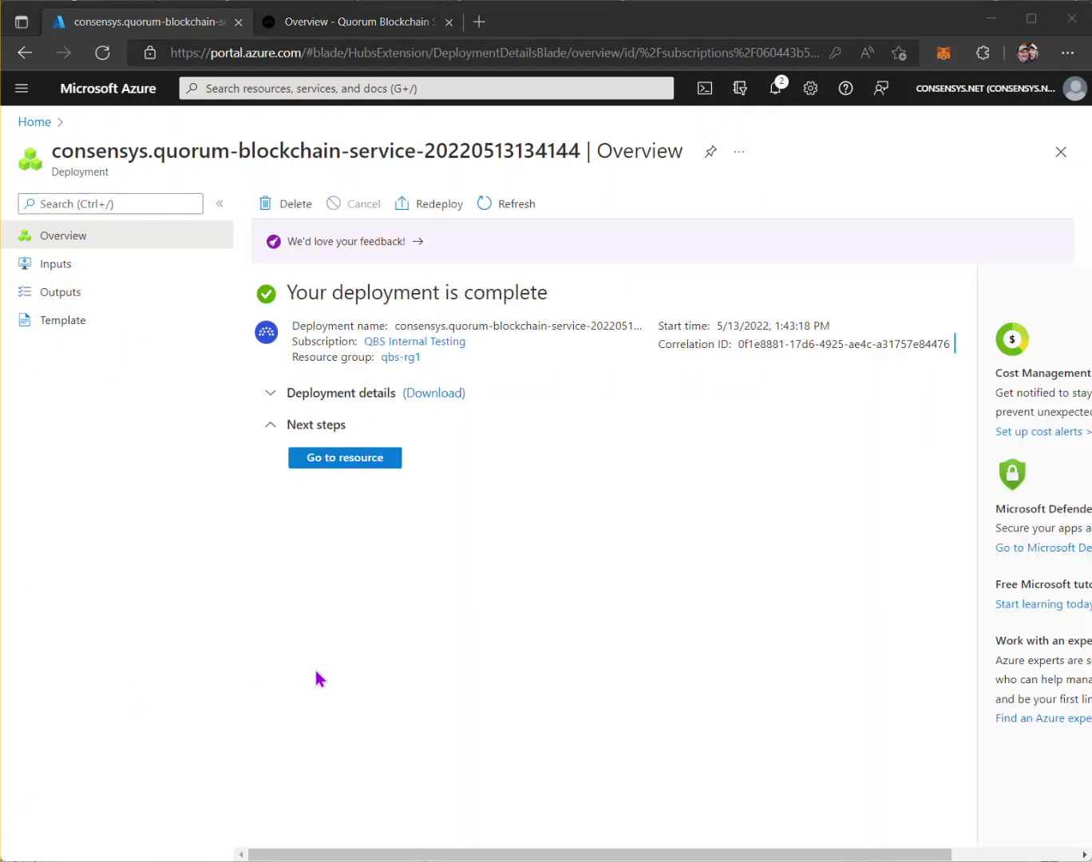
Open the deployed MyCompany application and examine the resources in its managed resource group.
click(354, 461)
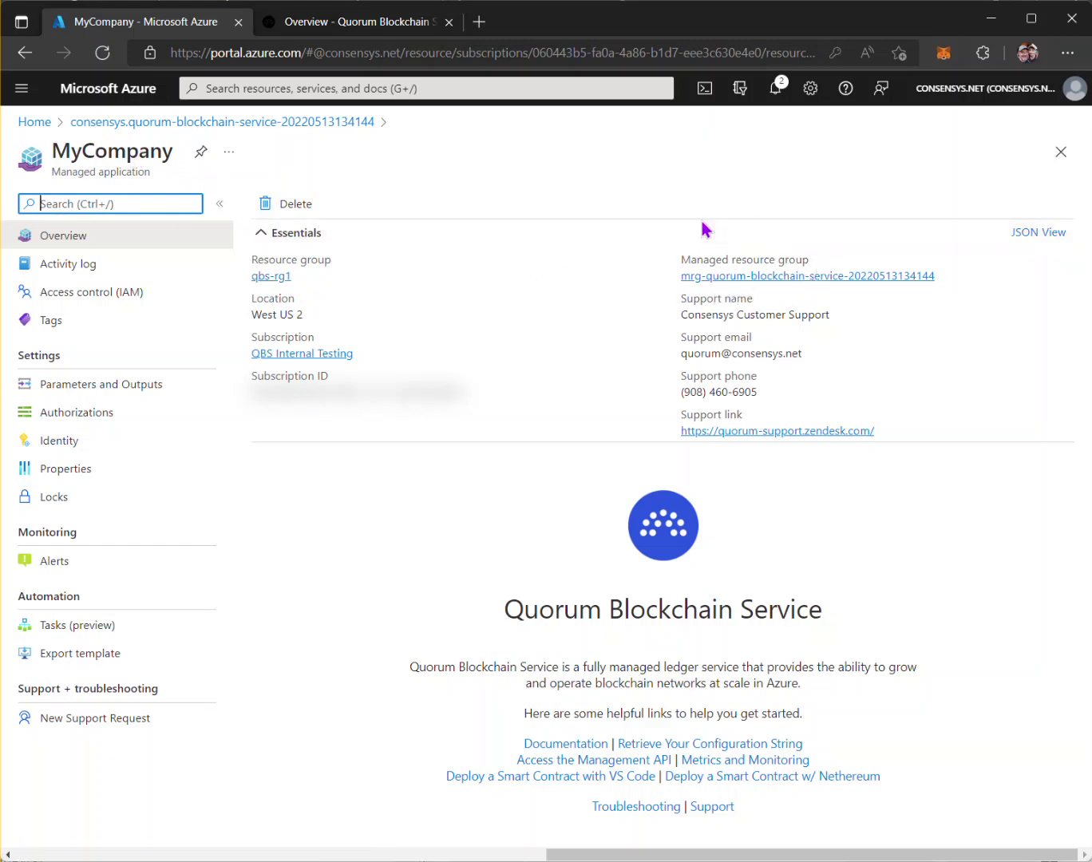
click(750, 276)
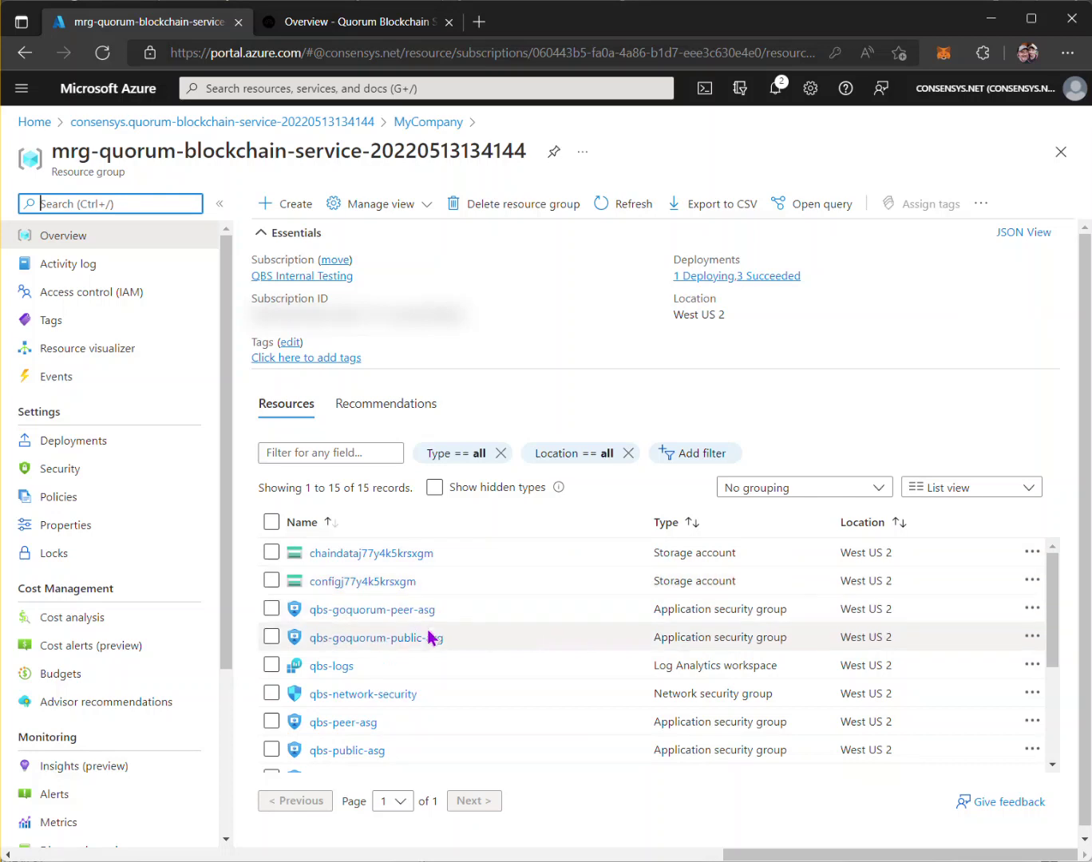
scroll(479, 635, down, 3)
scroll(478, 636, down, 1)
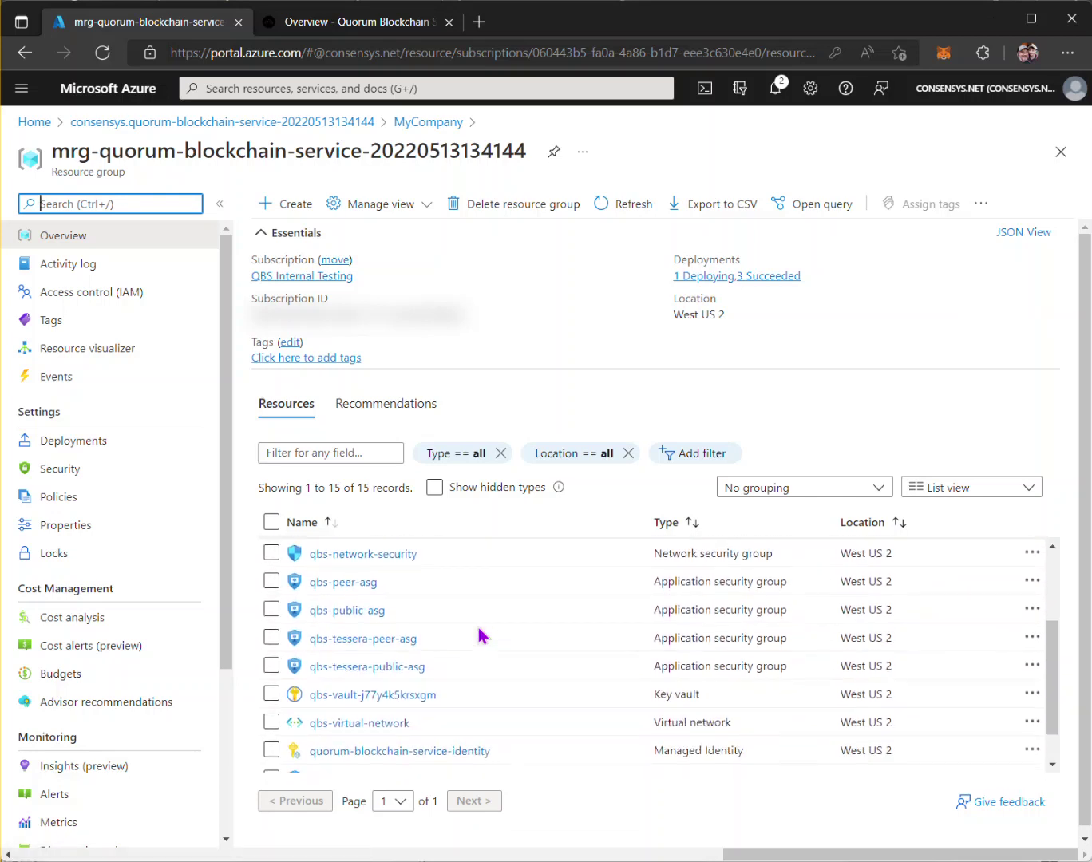
scroll(490, 699, down, 1)
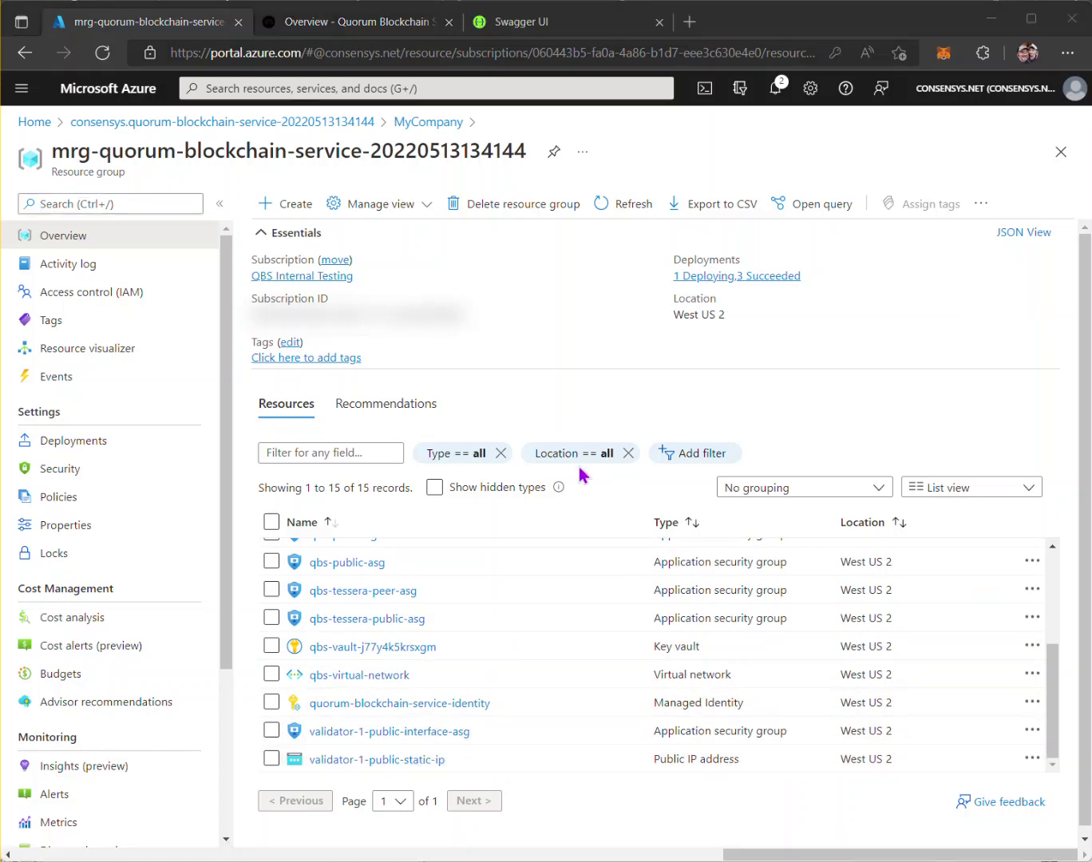
Switch to the Swagger UI and authorize the management API through AADToken with the signed-in Microsoft account.
click(546, 28)
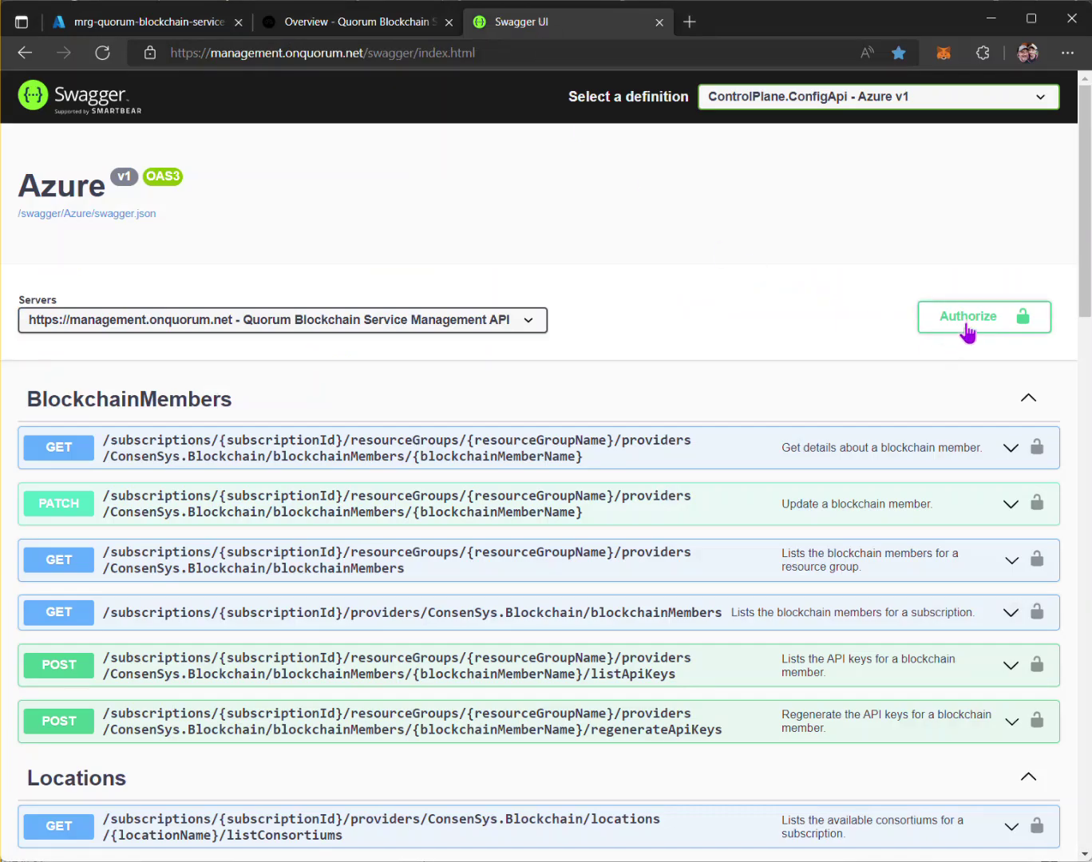
click(969, 324)
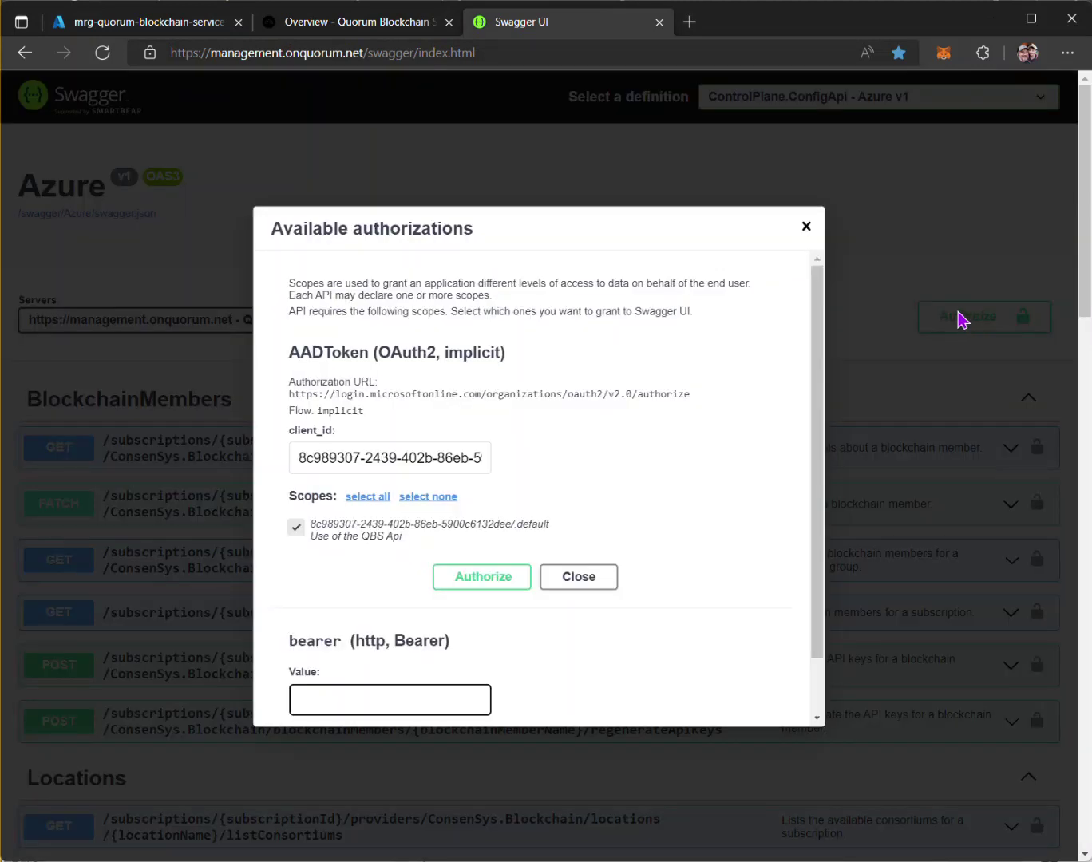
click(478, 578)
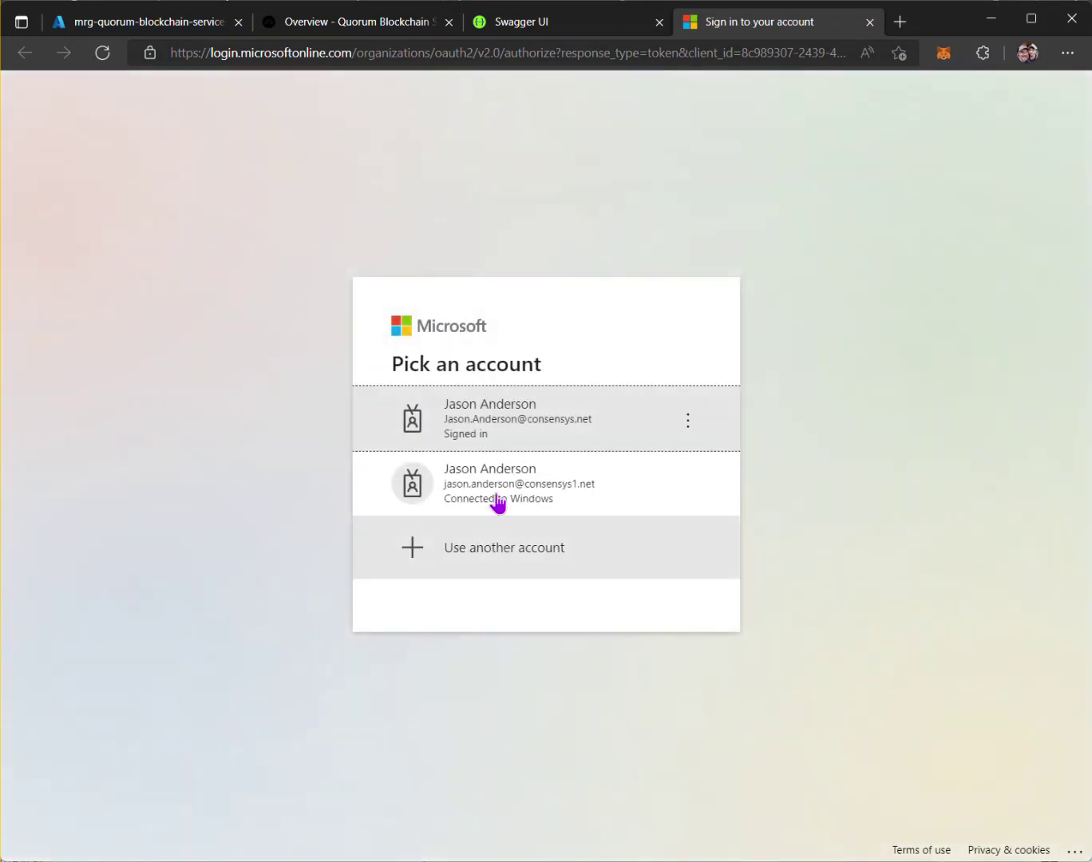
click(501, 420)
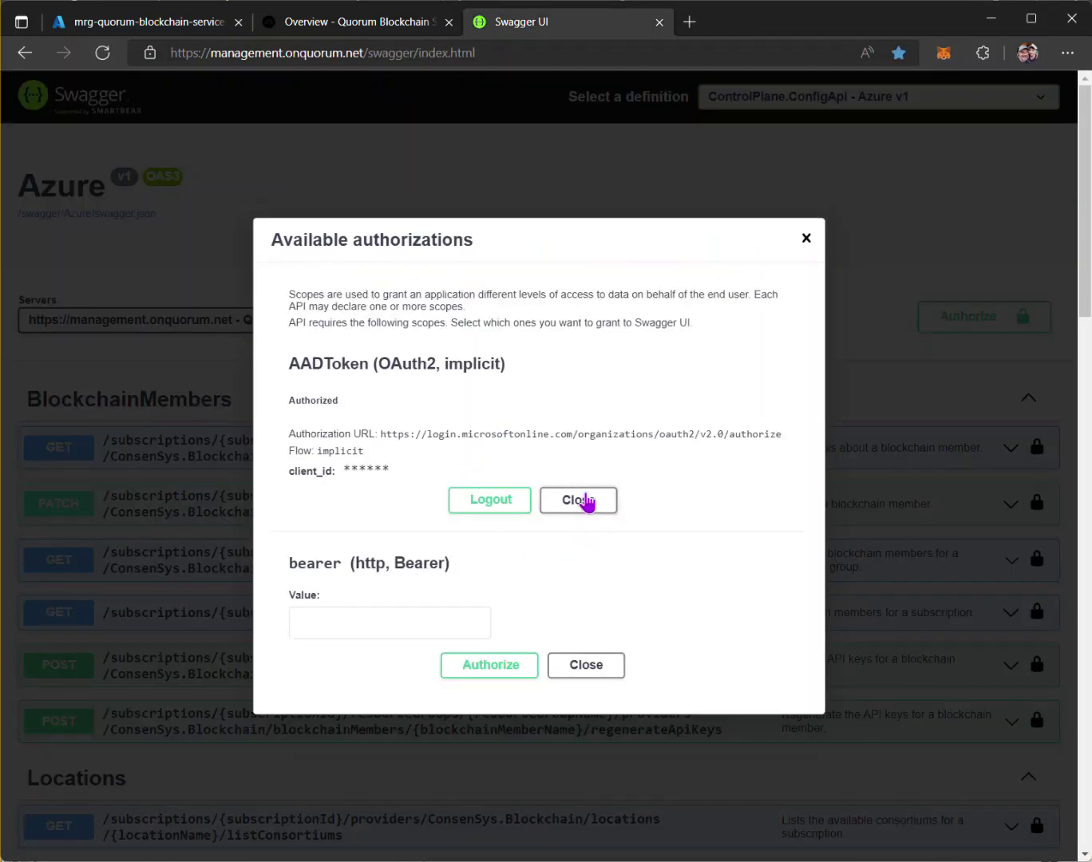
click(584, 502)
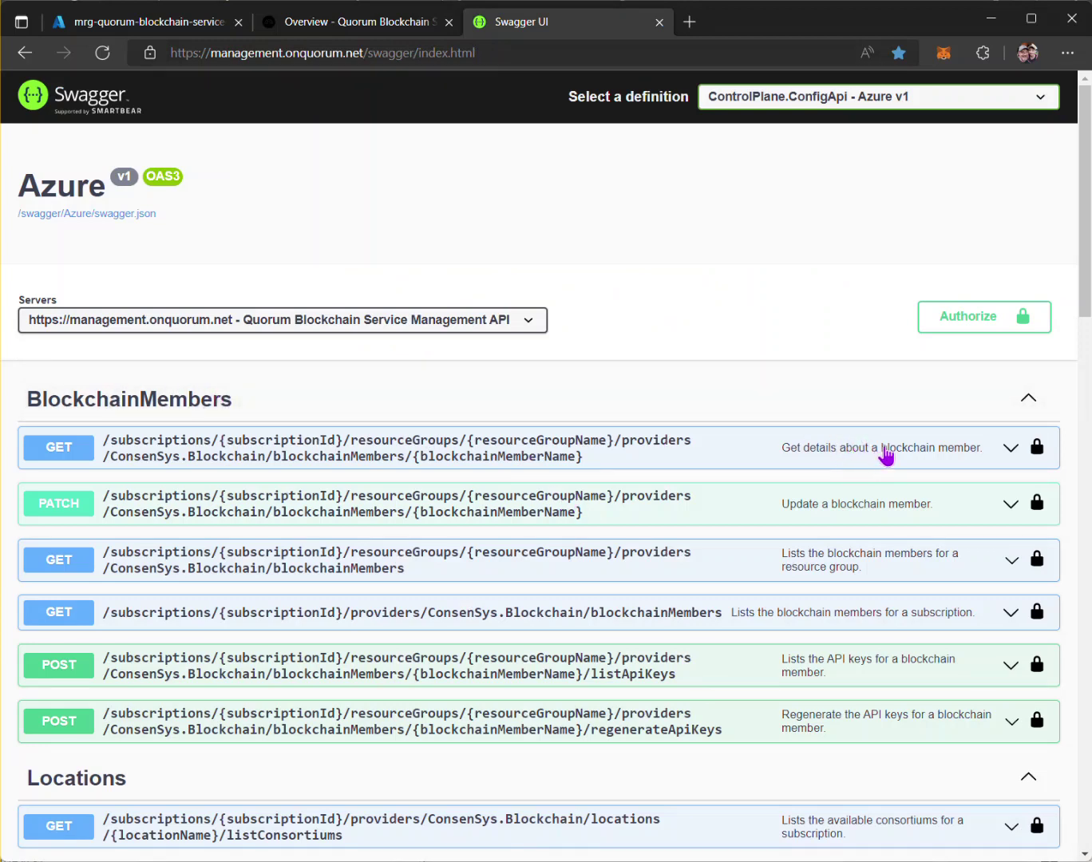
Expand the GET operation for a blockchain member's details and enable trying it out with editable parameters.
click(885, 454)
scroll(871, 471, down, 2)
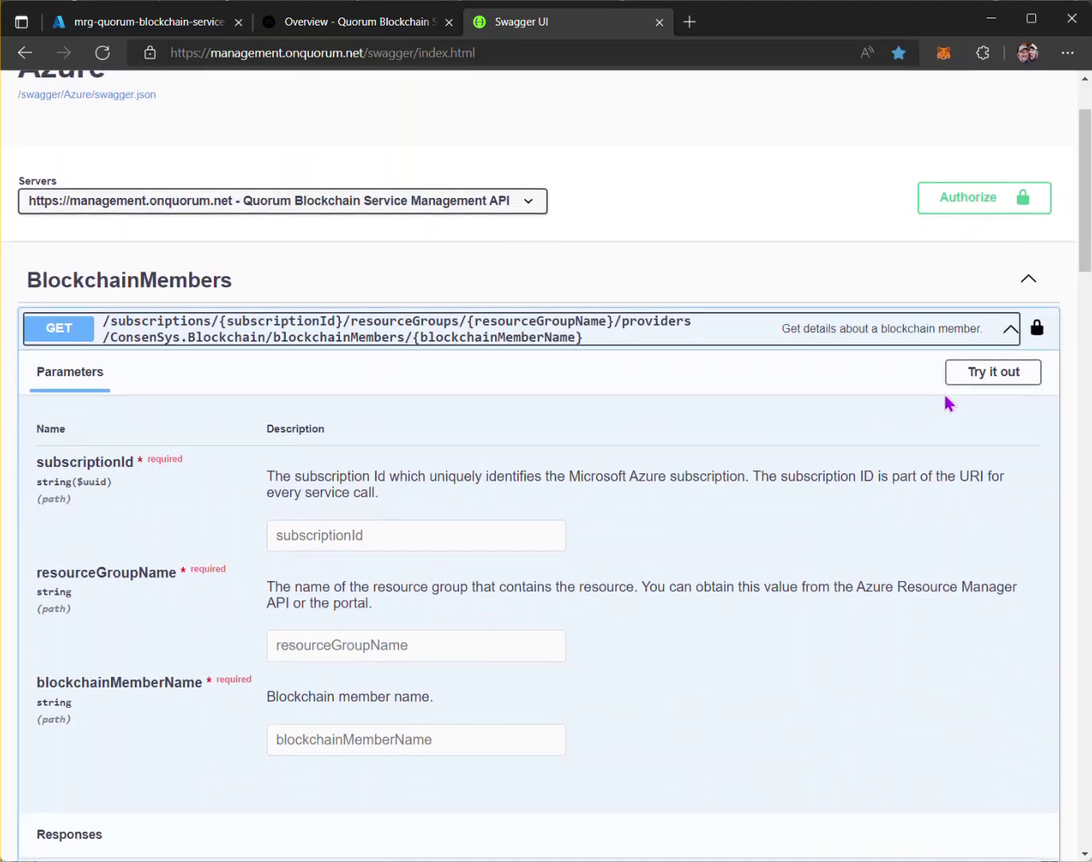
click(990, 379)
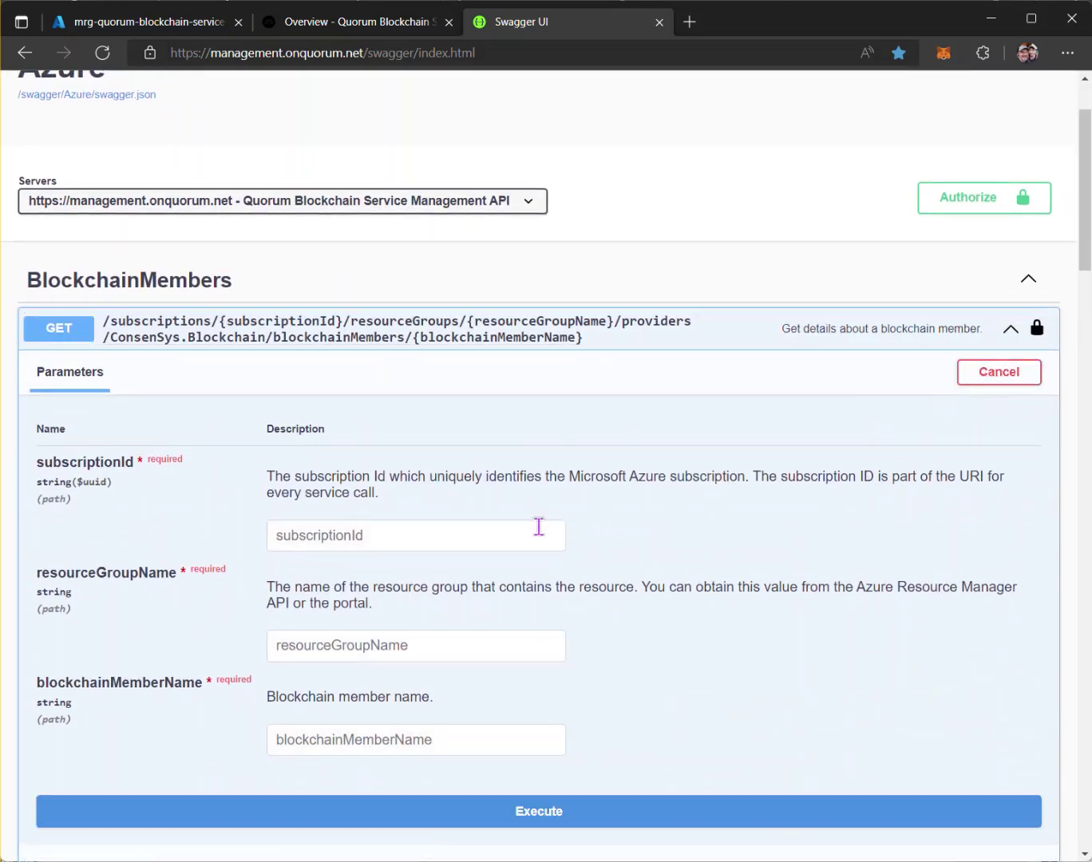
scroll(545, 525, down, 2)
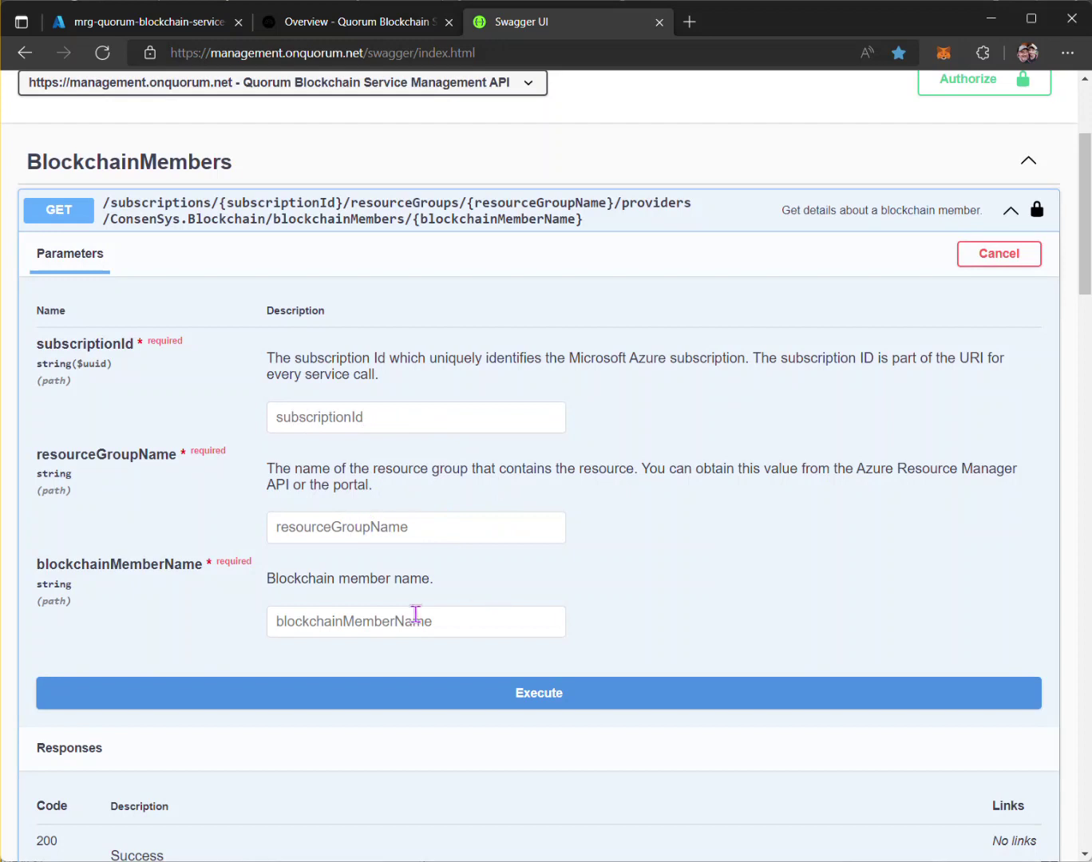
Copy the resource group name qbs-rg1 from the MyCompany overview in the Azure portal into Swagger's resourceGroupName parameter.
click(141, 22)
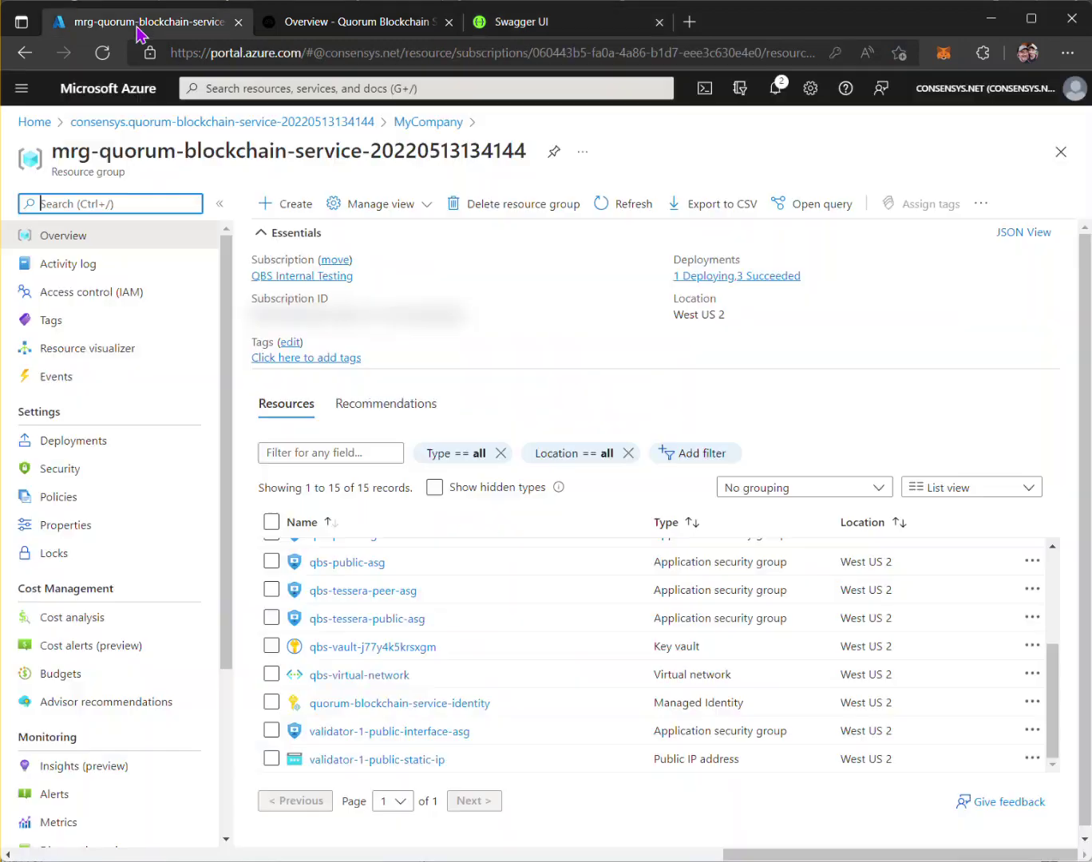
click(552, 24)
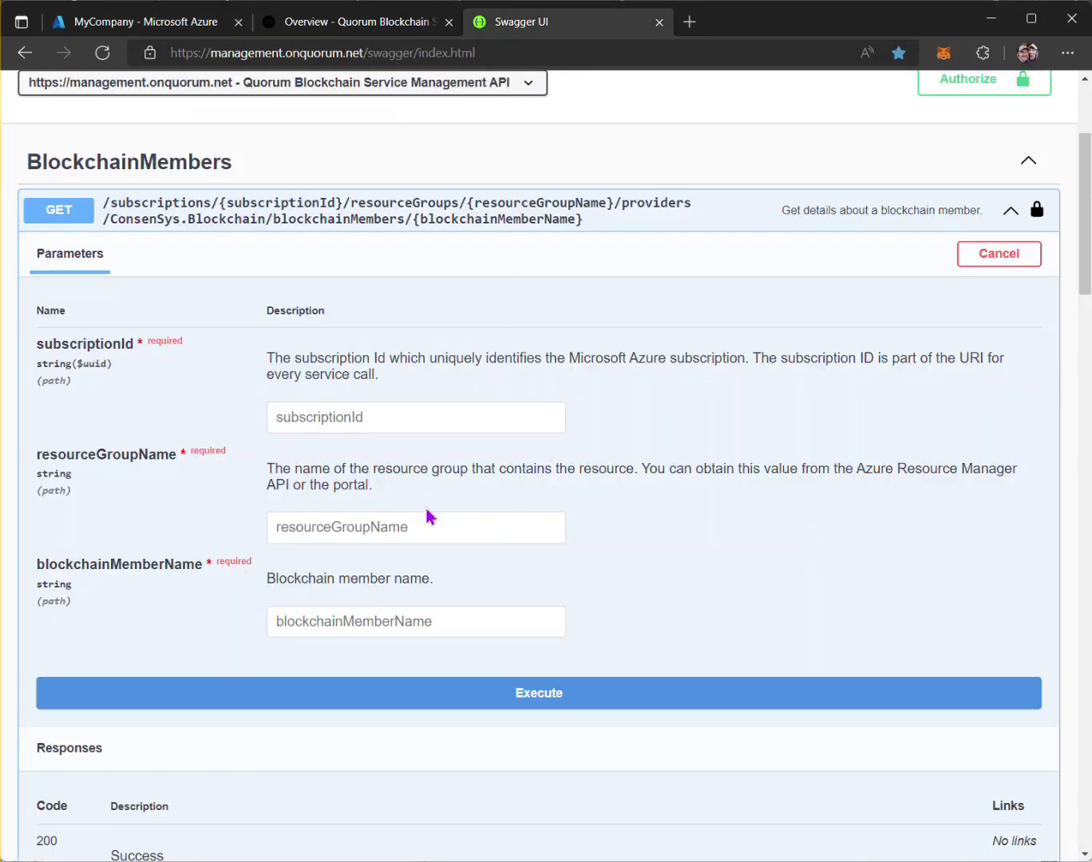
click(131, 25)
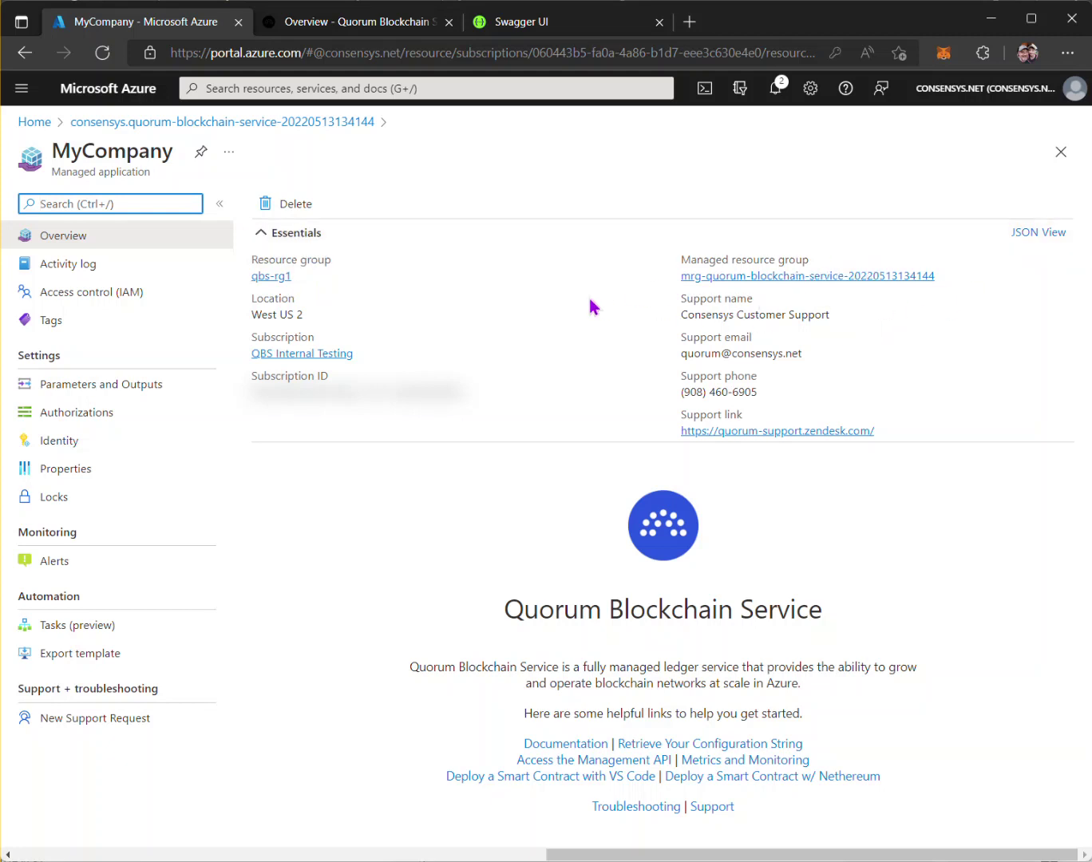
click(303, 276)
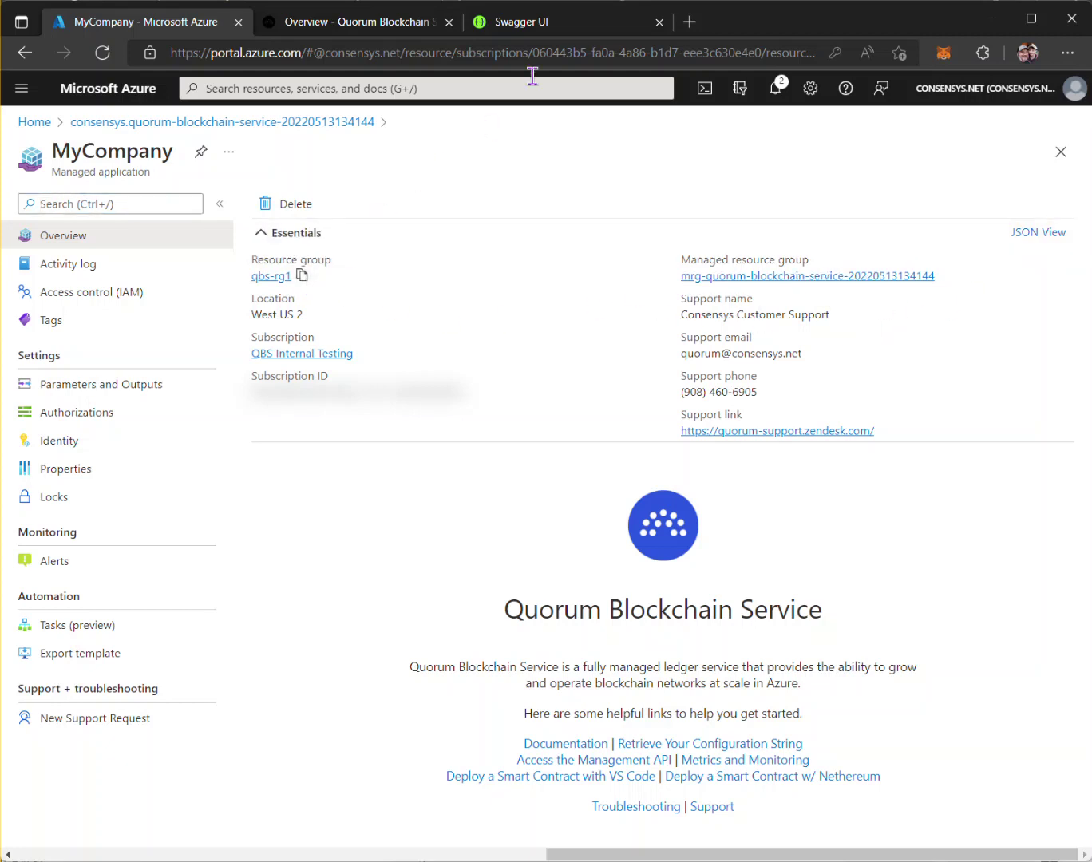
click(550, 31)
click(346, 523)
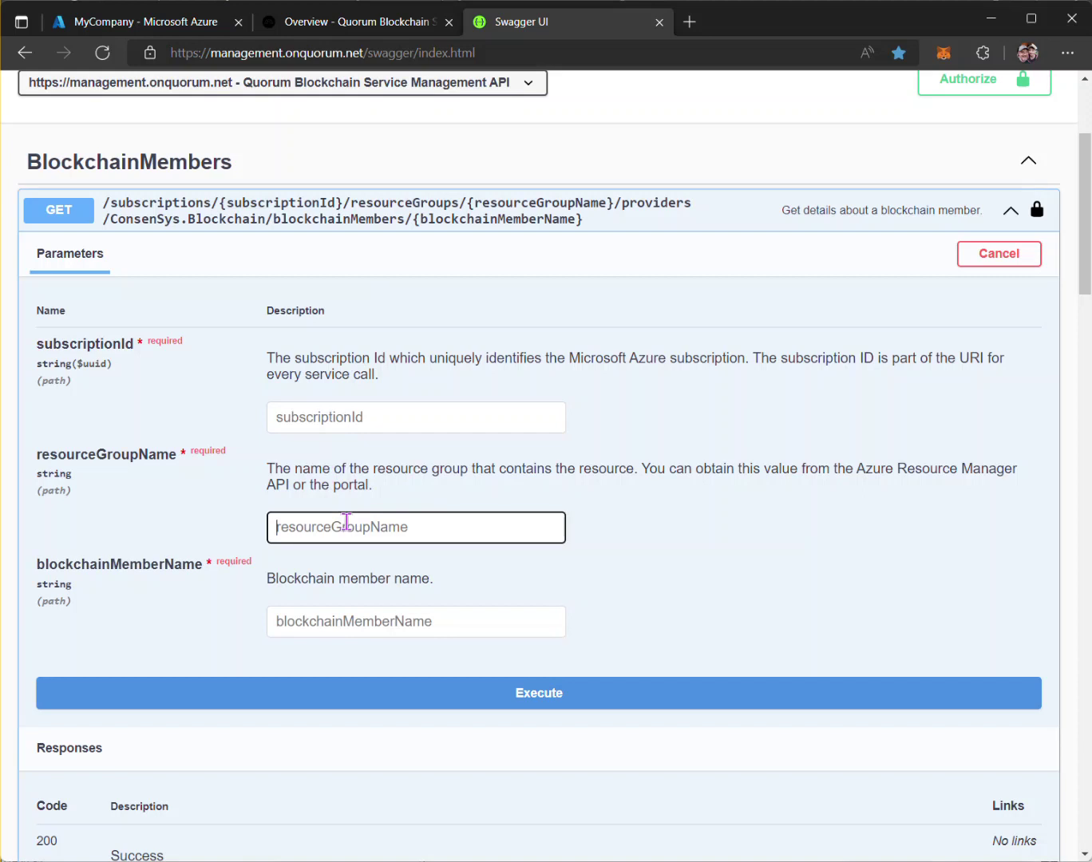
key(ctrl+v)
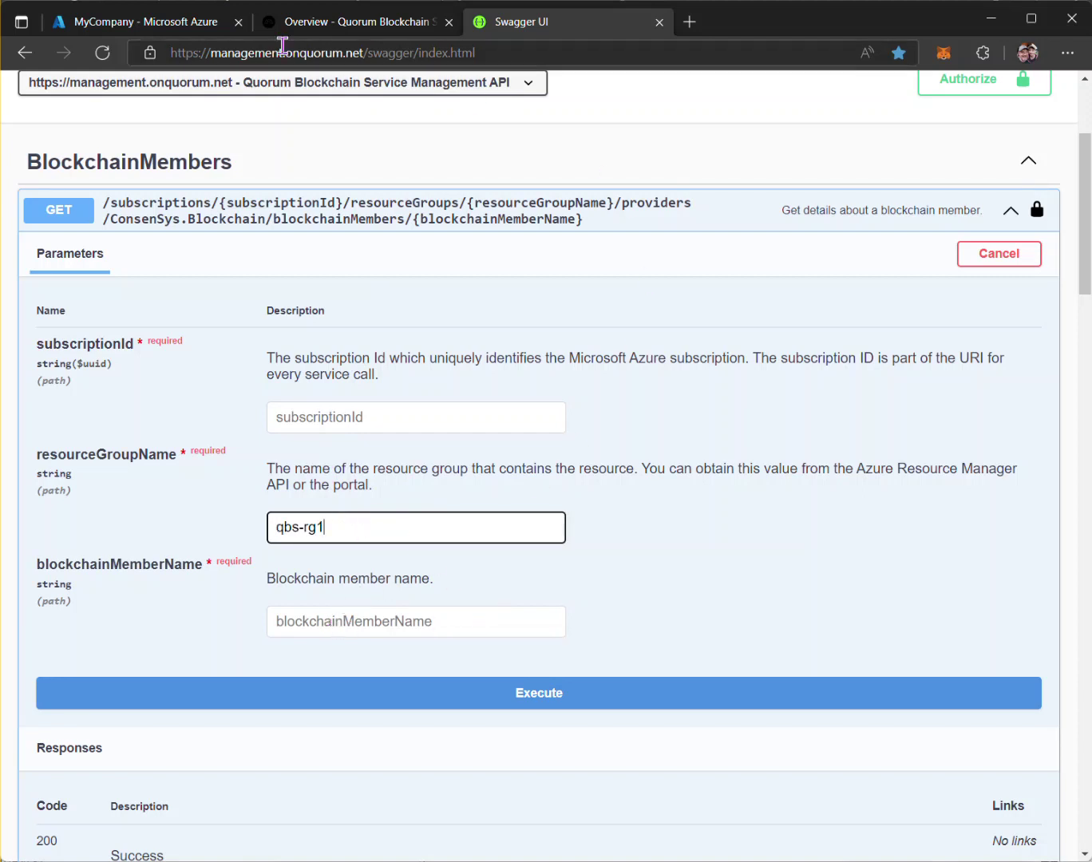
Copy the managed application name MyCompany from the Azure portal into Swagger's blockchainMemberName parameter.
click(137, 29)
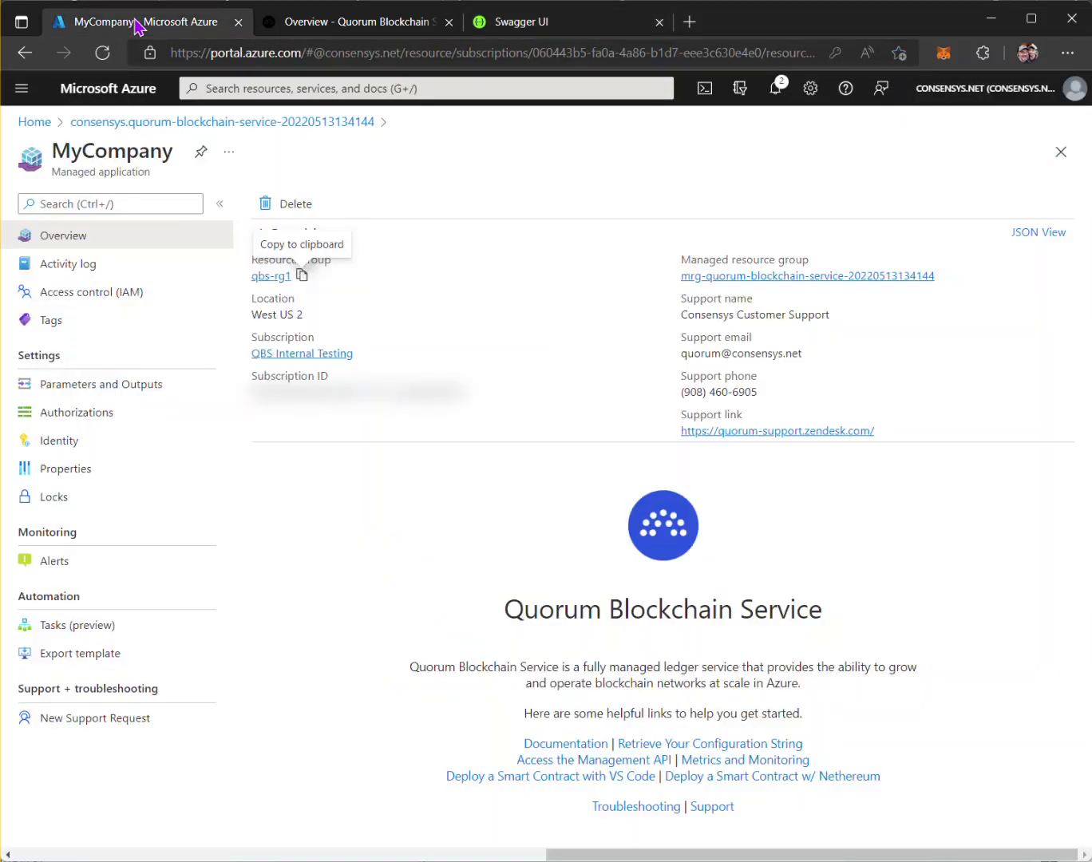
double_click(55, 150)
right_click(104, 153)
click(150, 167)
click(512, 29)
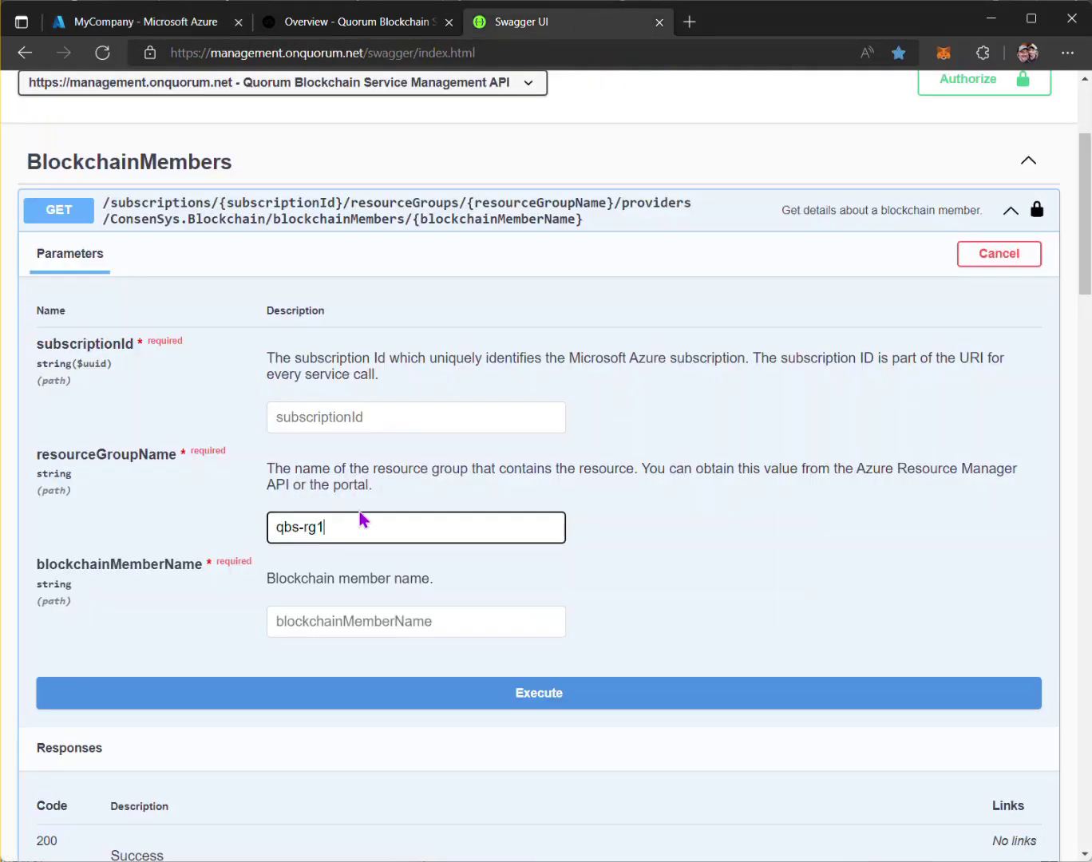
click(334, 623)
key(ctrl+v)
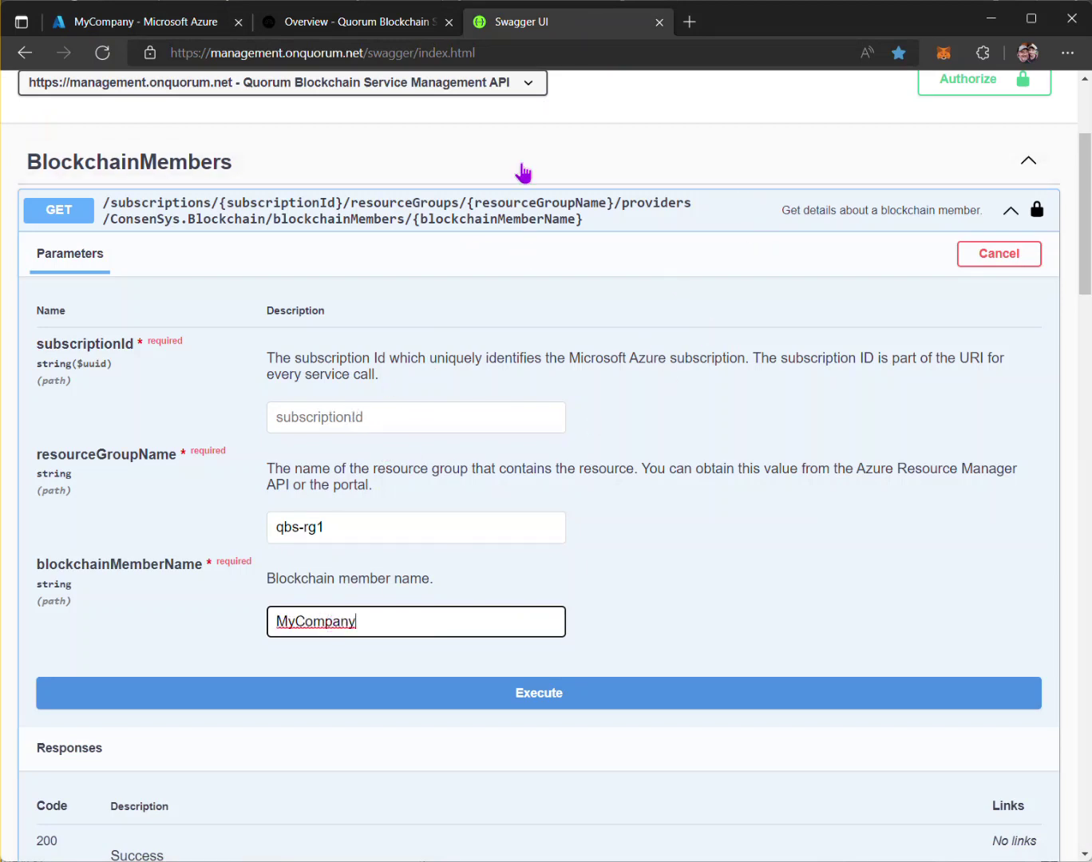
Copy the subscription ID from the MyCompany overview in the Azure portal into Swagger's subscriptionId parameter.
click(131, 29)
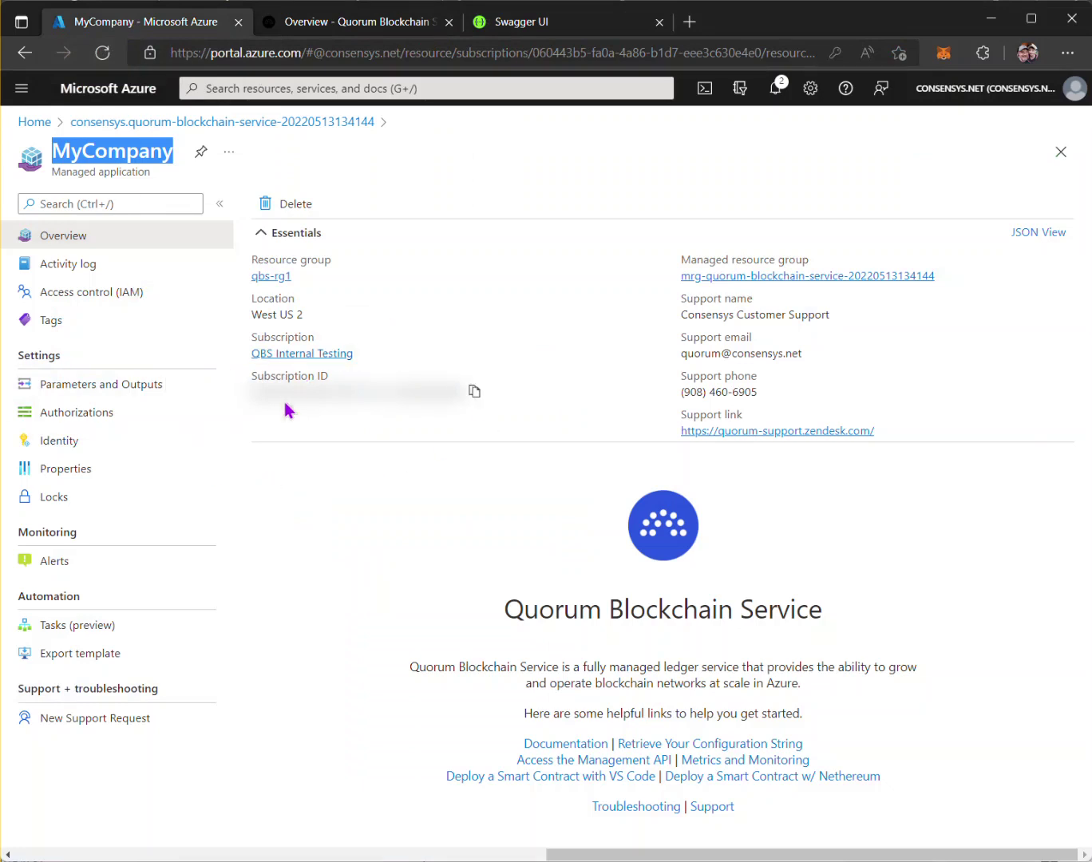
click(477, 395)
click(523, 24)
click(348, 420)
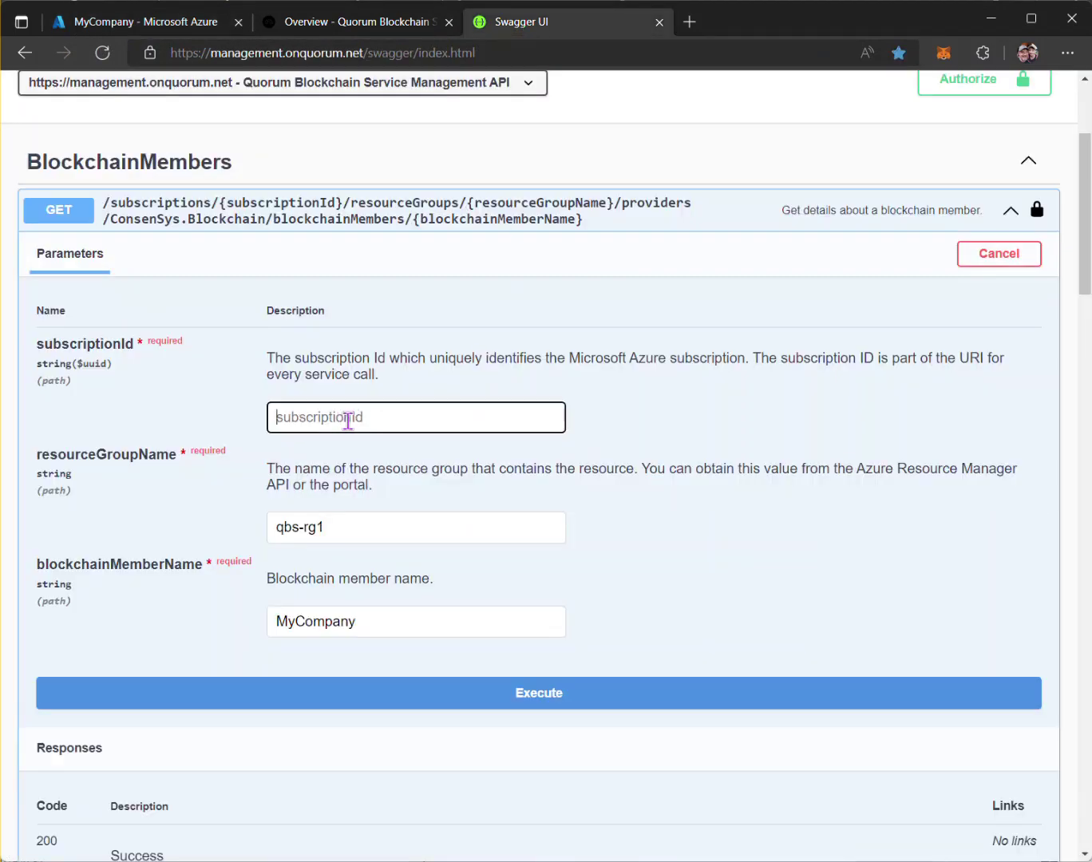
Execute the blockchain member details request, check the provisioningState in the response body, and execute the request again.
scroll(214, 539, down, 4)
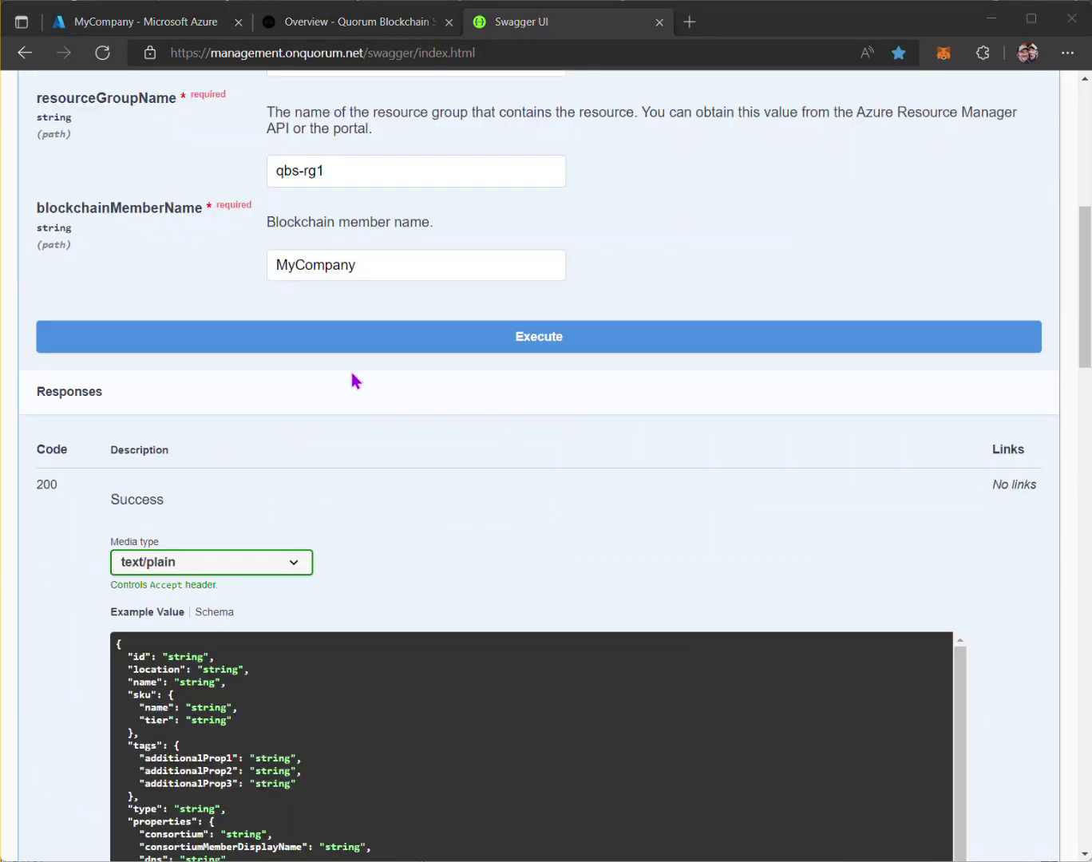
click(469, 351)
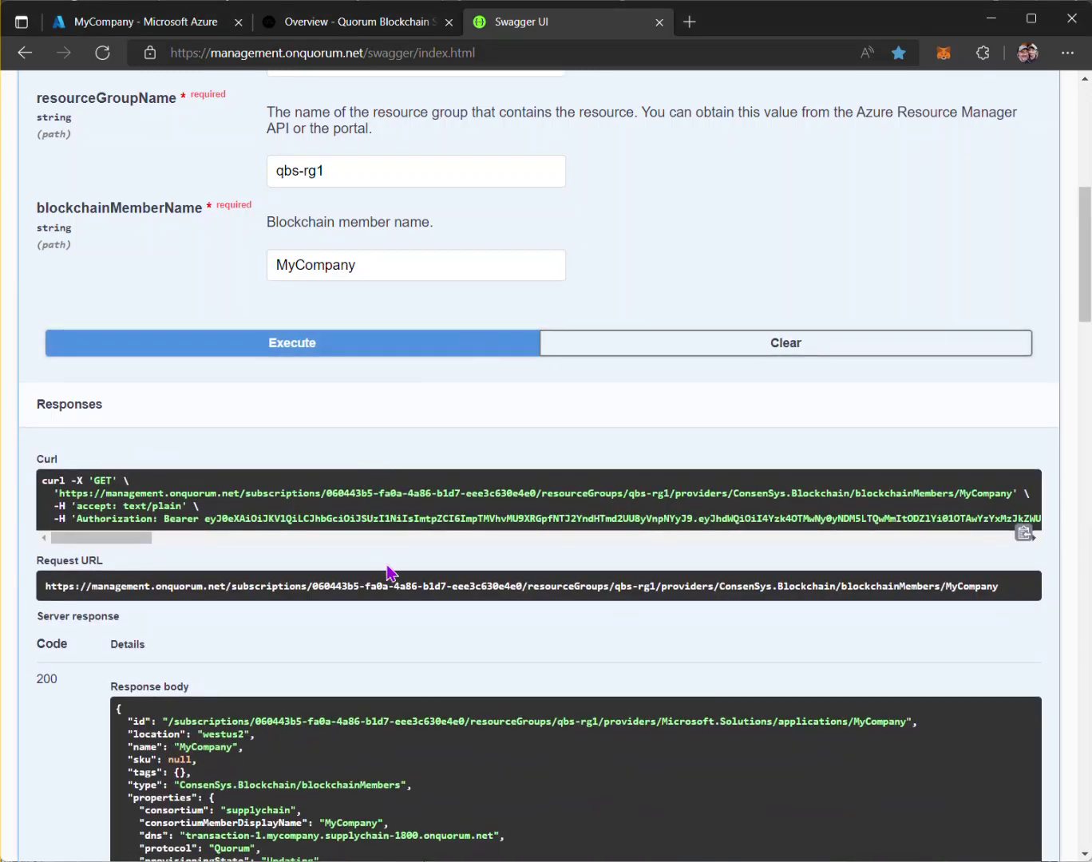
scroll(392, 566, down, 3)
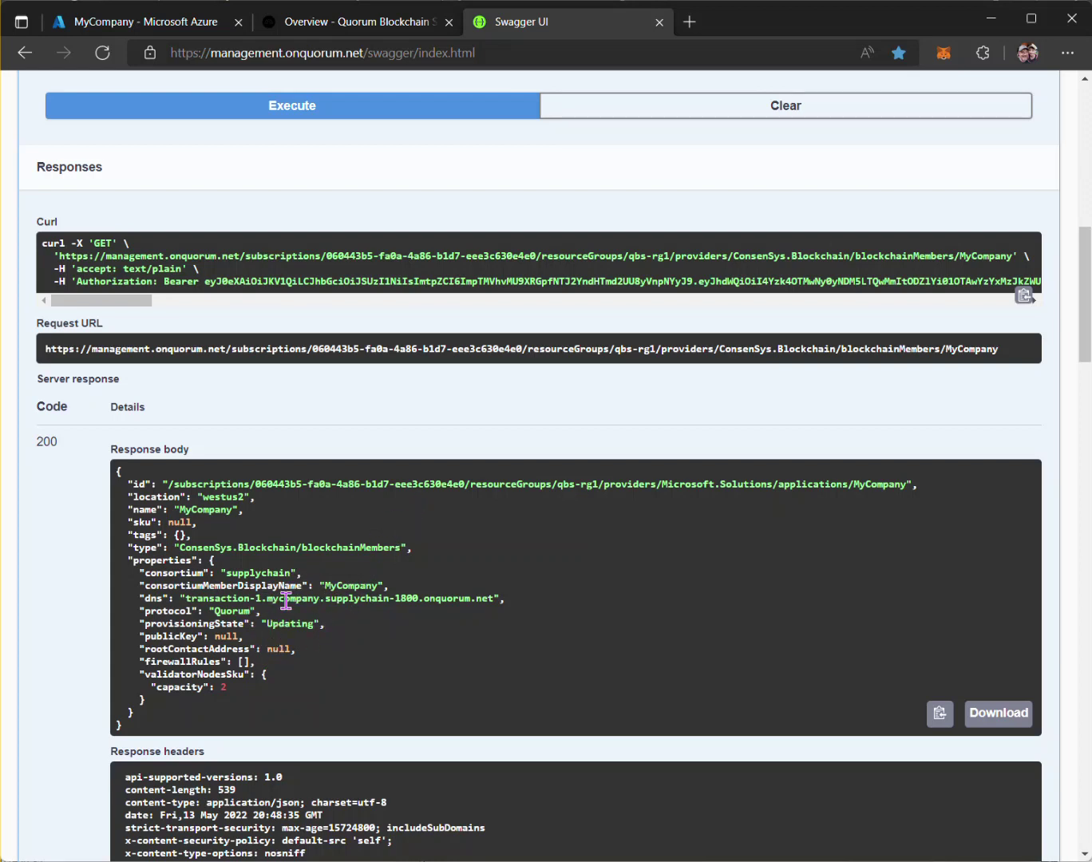
click(385, 123)
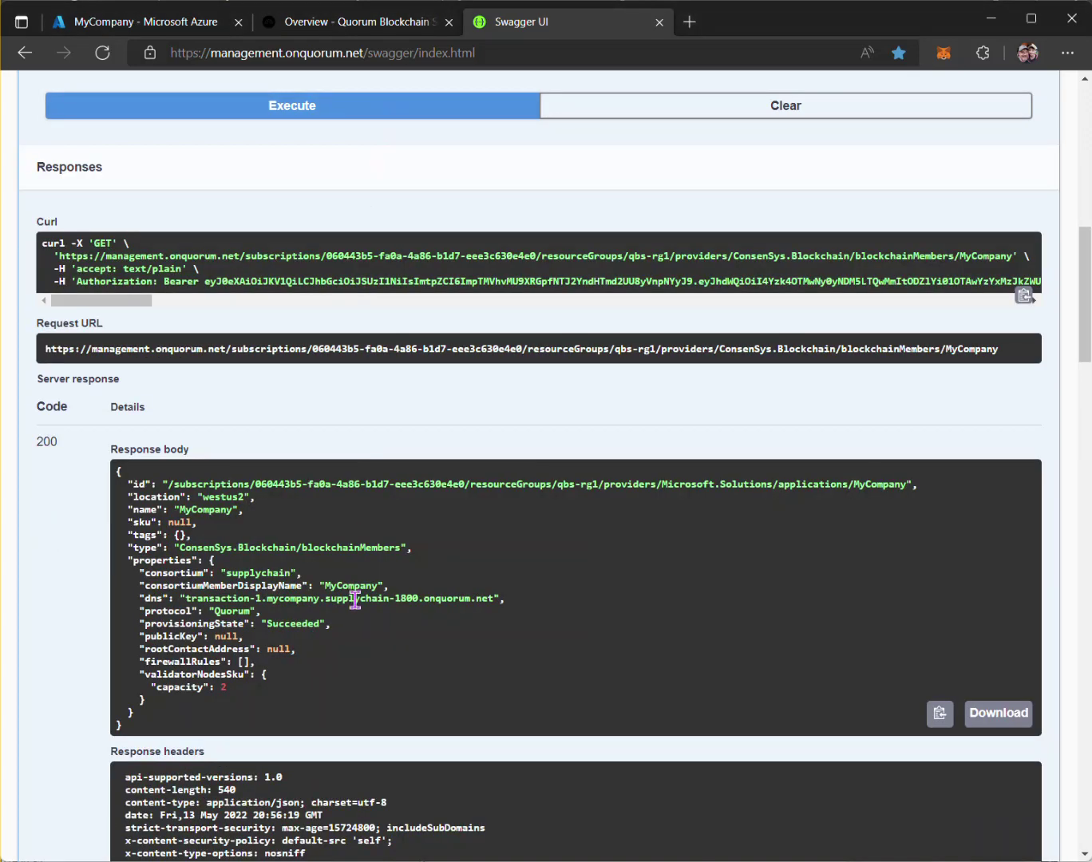